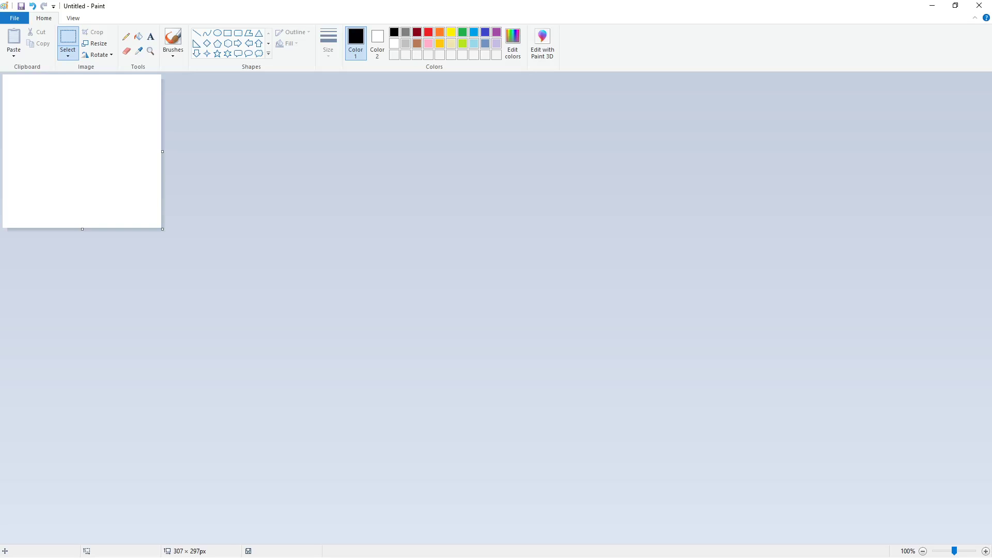
# Step: Discard trial strokes, choose a thicker pencil line, and zoom the canvas to 200%
pyautogui.click(128, 38)
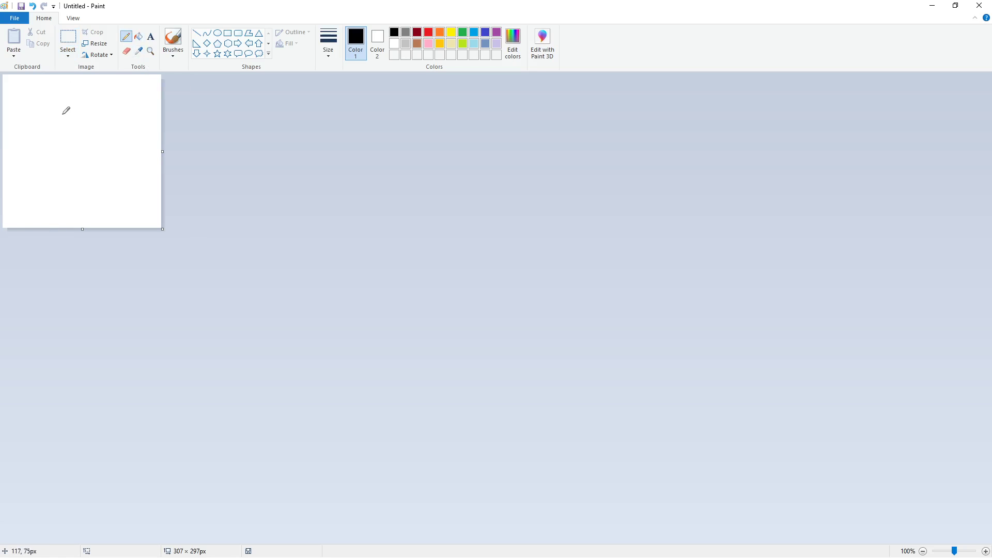
pyautogui.moveTo(61, 115)
pyautogui.mouseDown()
pyautogui.moveTo(57, 103)
pyautogui.moveTo(96, 93)
pyautogui.mouseUp()
pyautogui.hotkey('ctrl', 'z')
pyautogui.click(328, 43)
pyautogui.click(351, 114)
pyautogui.moveTo(41, 105)
pyautogui.mouseDown()
pyautogui.moveTo(59, 88)
pyautogui.moveTo(88, 89)
pyautogui.moveTo(45, 104)
pyautogui.mouseUp()
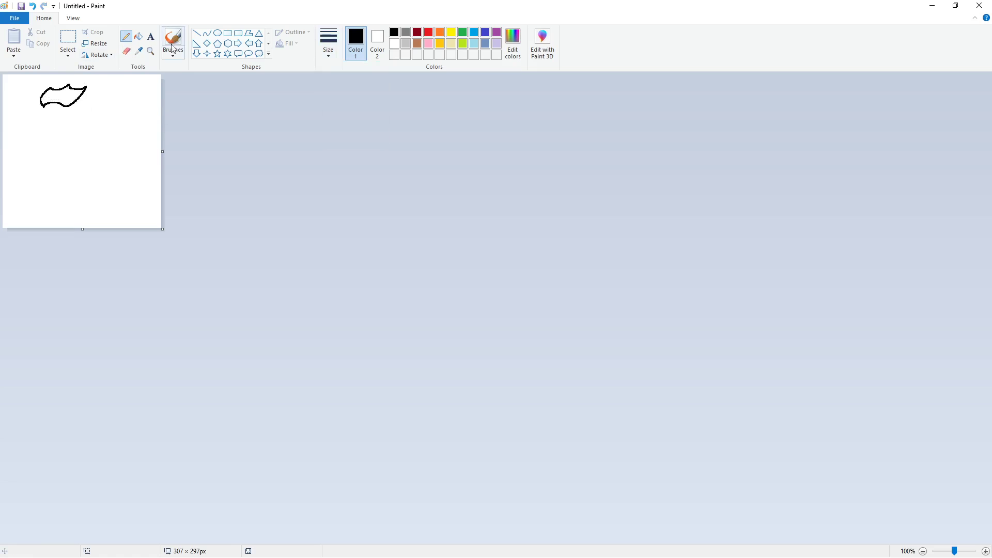
pyautogui.hotkey('ctrl', 'z')
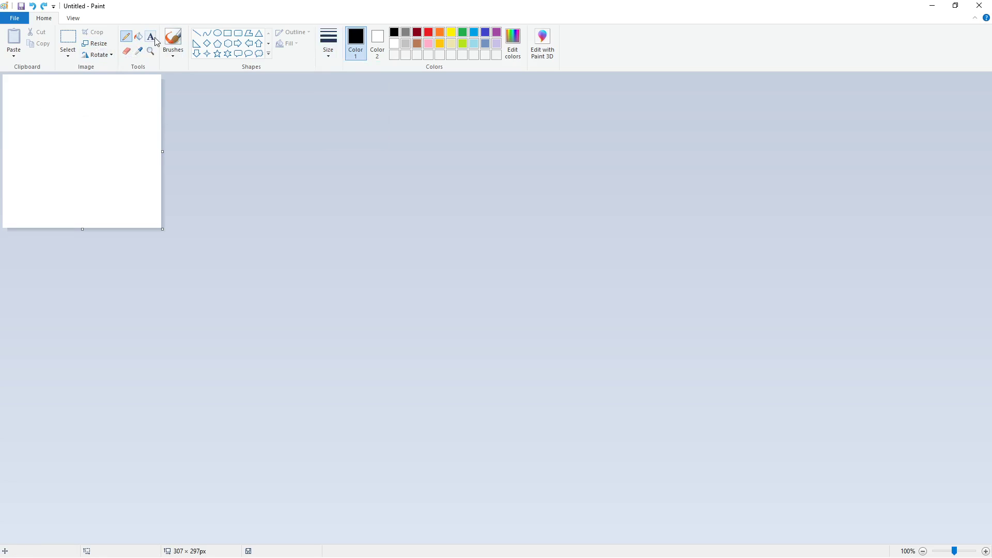
pyautogui.click(151, 50)
pyautogui.click(137, 101)
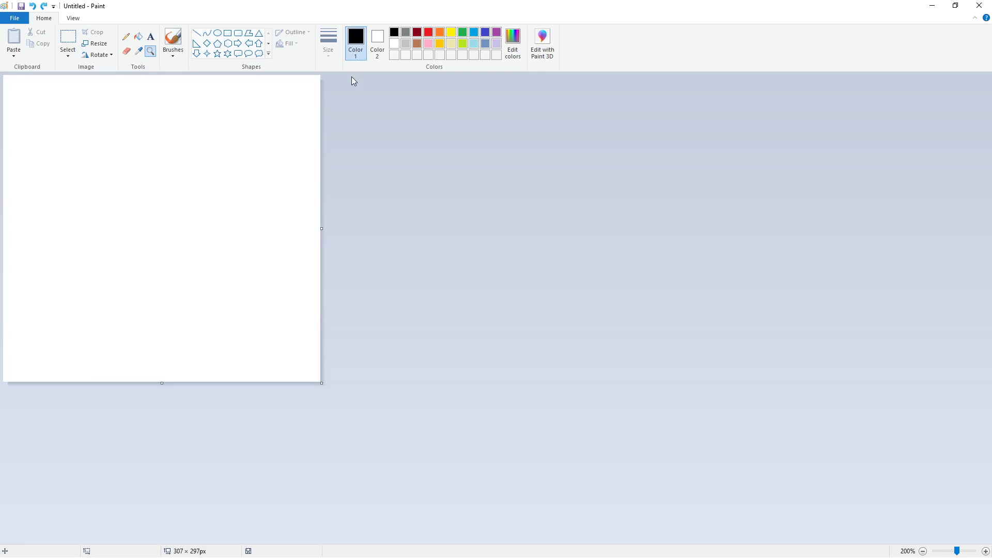
# Step: Draw the rooster's comb, beak, head, wattle, neck feathers, body, jagged wing and both feet
pyautogui.click(126, 37)
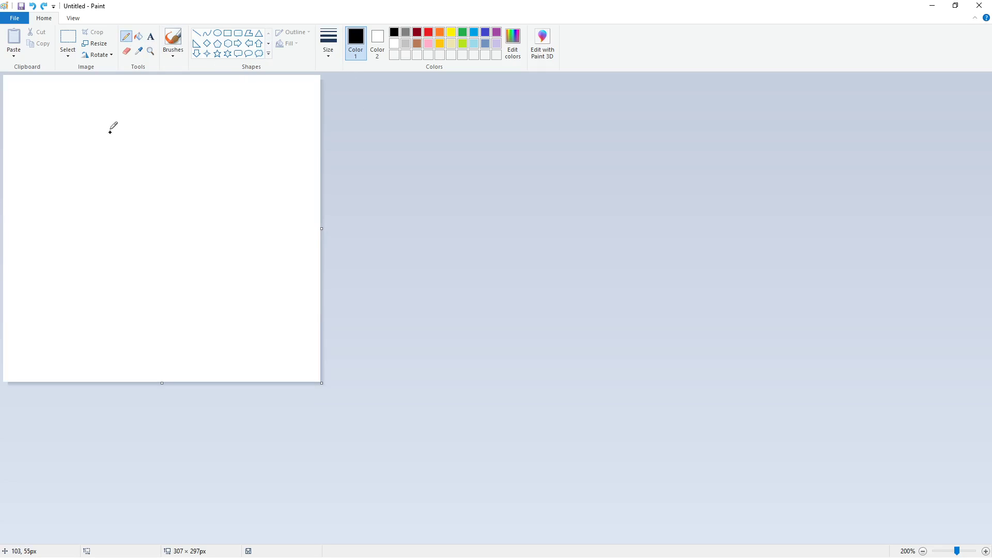
pyautogui.moveTo(111, 130)
pyautogui.mouseDown()
pyautogui.moveTo(155, 134)
pyautogui.moveTo(119, 125)
pyautogui.moveTo(85, 144)
pyautogui.moveTo(120, 151)
pyautogui.moveTo(116, 121)
pyautogui.moveTo(93, 169)
pyautogui.moveTo(124, 168)
pyautogui.mouseUp()
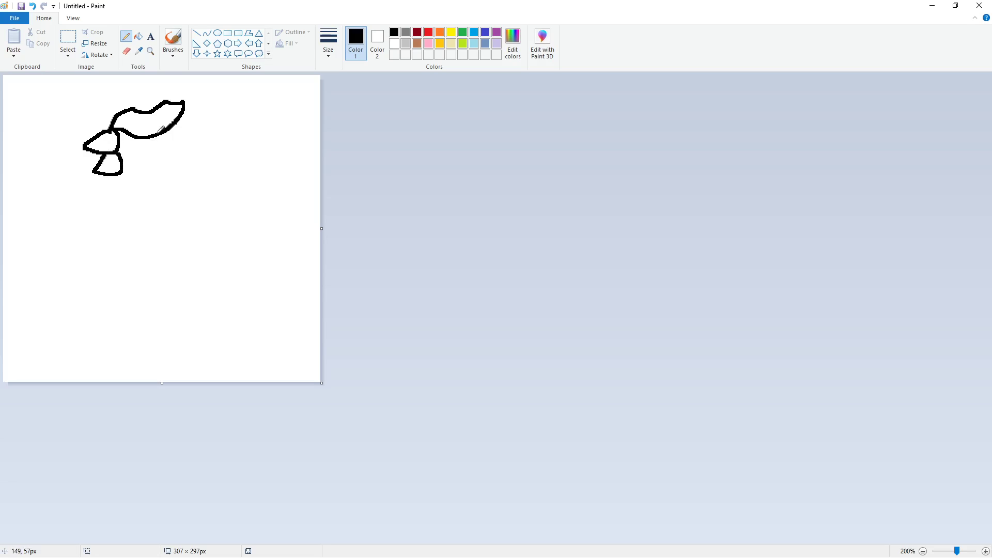
pyautogui.moveTo(157, 132)
pyautogui.mouseDown()
pyautogui.moveTo(157, 167)
pyautogui.moveTo(129, 191)
pyautogui.moveTo(87, 188)
pyautogui.moveTo(107, 165)
pyautogui.moveTo(74, 221)
pyautogui.moveTo(159, 273)
pyautogui.moveTo(230, 222)
pyautogui.moveTo(215, 146)
pyautogui.moveTo(164, 159)
pyautogui.mouseUp()
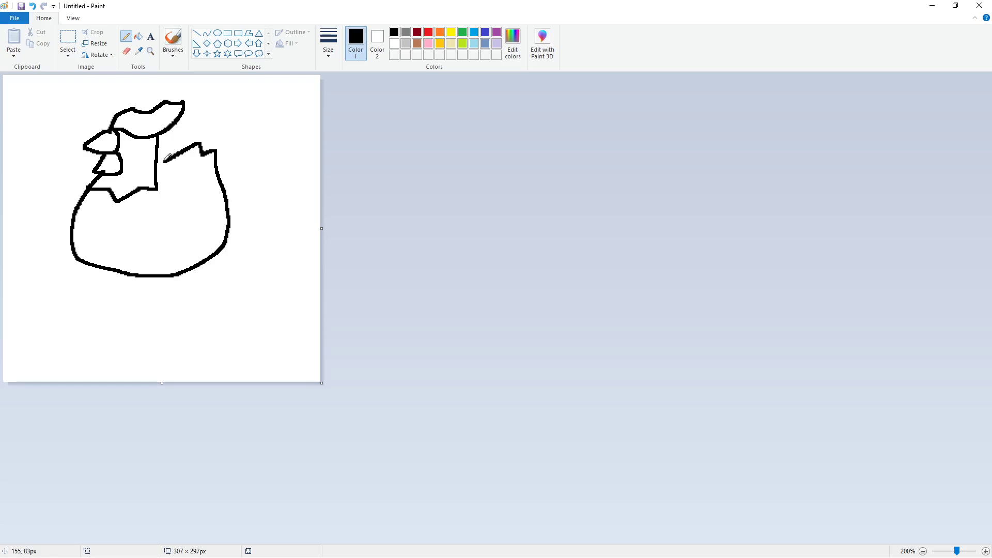
pyautogui.moveTo(152, 200)
pyautogui.mouseDown()
pyautogui.moveTo(122, 225)
pyautogui.moveTo(187, 247)
pyautogui.moveTo(216, 209)
pyautogui.moveTo(198, 181)
pyautogui.moveTo(153, 198)
pyautogui.moveTo(180, 208)
pyautogui.mouseUp()
pyautogui.moveTo(179, 208); pyautogui.dragTo(183, 228)
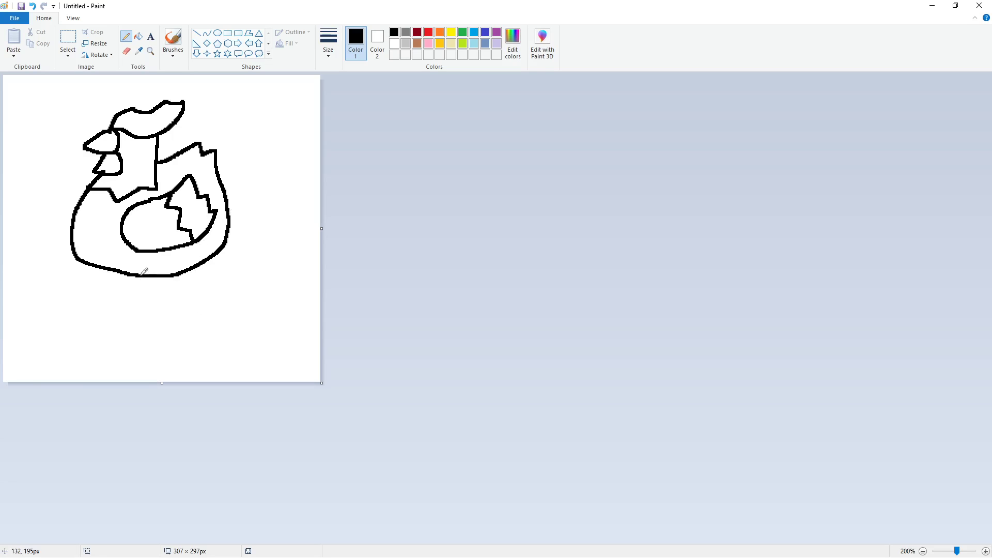
pyautogui.moveTo(132, 287)
pyautogui.mouseDown()
pyautogui.moveTo(189, 288)
pyautogui.moveTo(181, 270)
pyautogui.mouseUp()
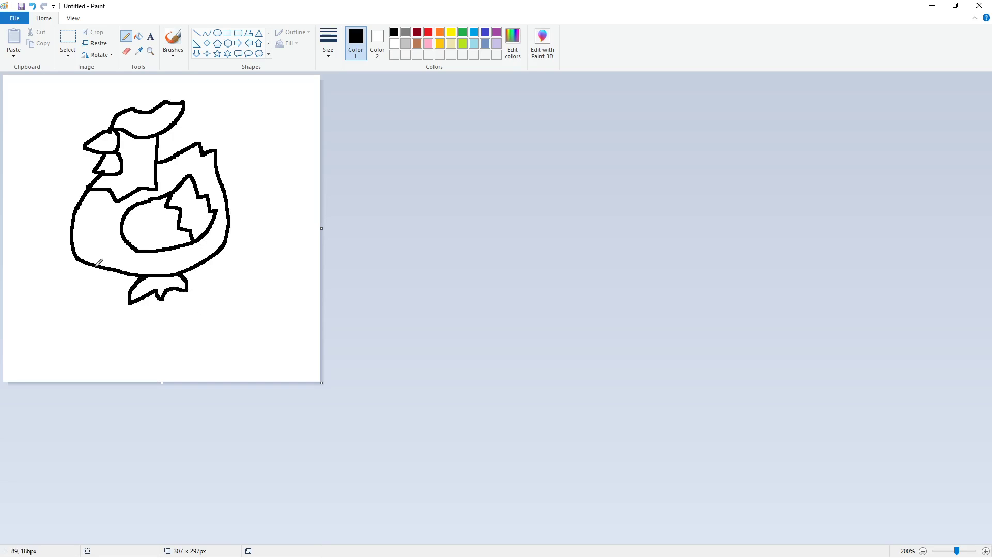
pyautogui.moveTo(95, 266)
pyautogui.mouseDown()
pyautogui.moveTo(81, 277)
pyautogui.moveTo(112, 287)
pyautogui.moveTo(132, 271)
pyautogui.mouseUp()
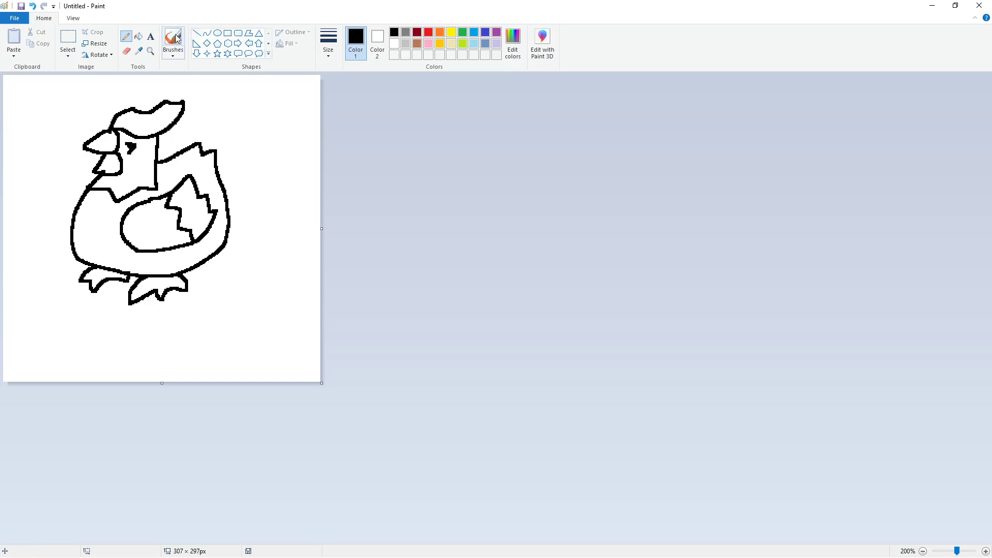
# Step: Fill the comb and wattle red and the beak and both feet yellow, undoing a stray fill
pyautogui.click(139, 36)
pyautogui.click(429, 34)
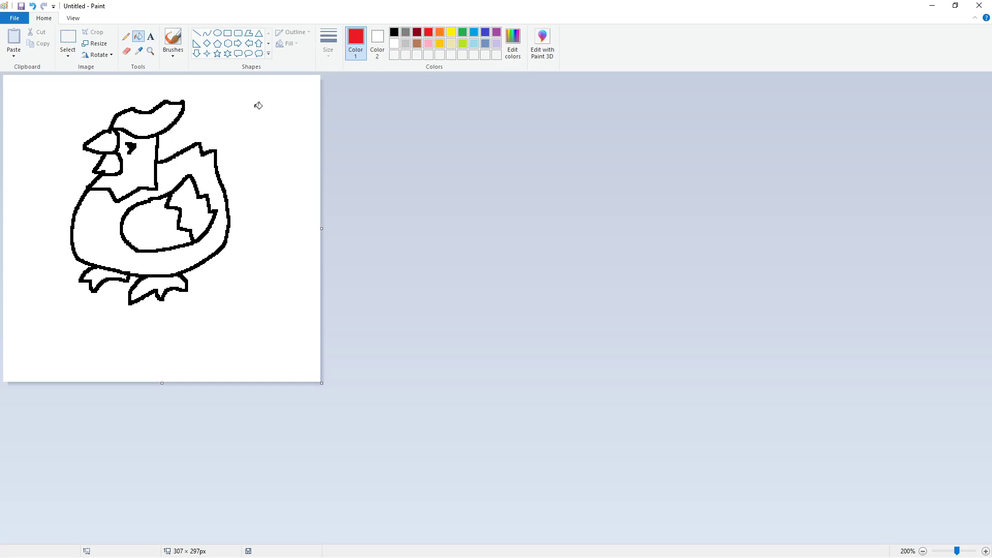
pyautogui.click(153, 122)
pyautogui.click(118, 165)
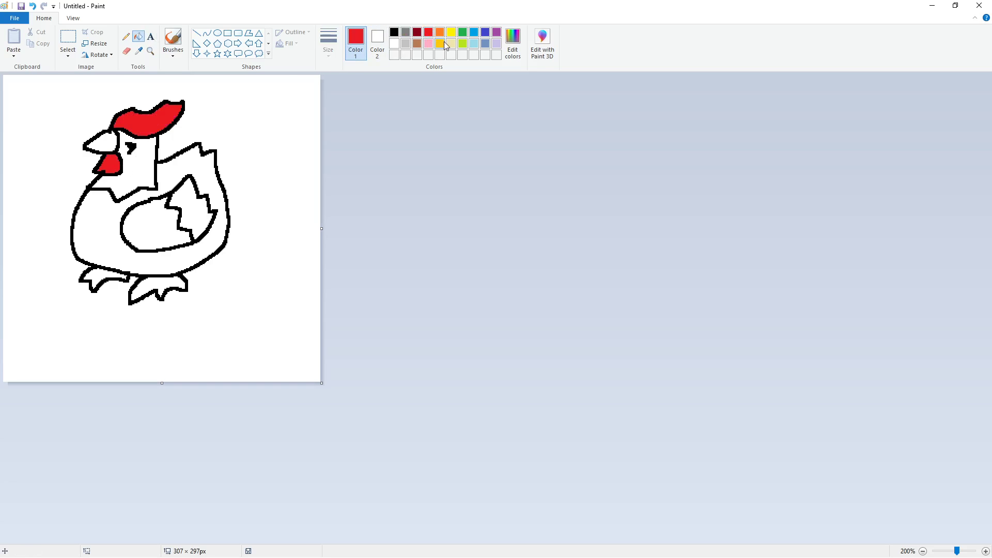
pyautogui.click(441, 45)
pyautogui.click(111, 140)
pyautogui.click(154, 287)
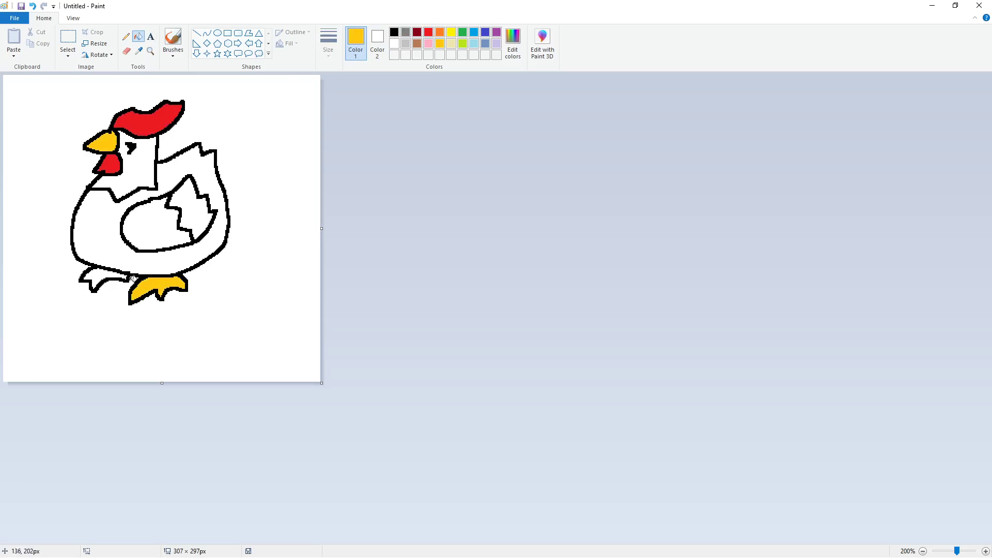
pyautogui.click(90, 276)
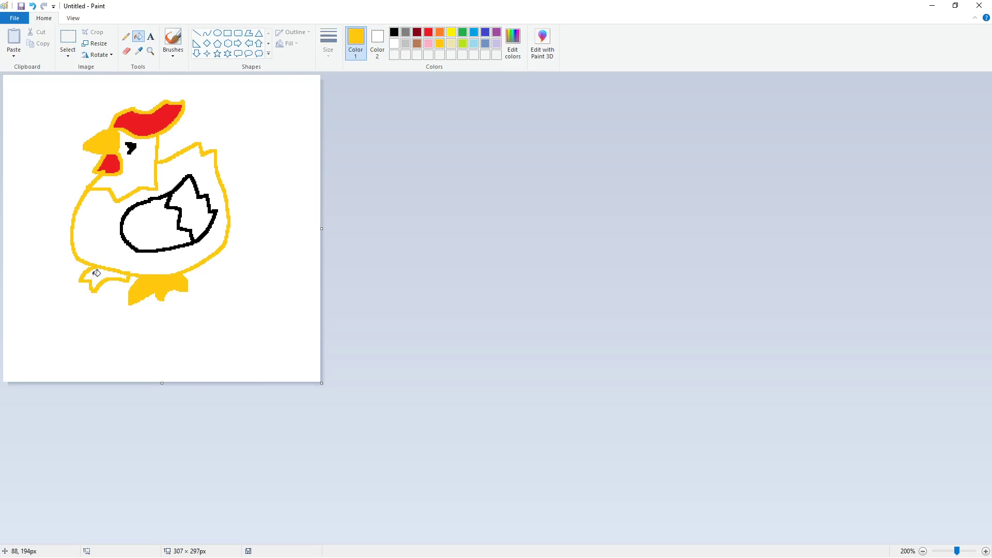
pyautogui.hotkey('ctrl', 'z')
pyautogui.click(97, 273)
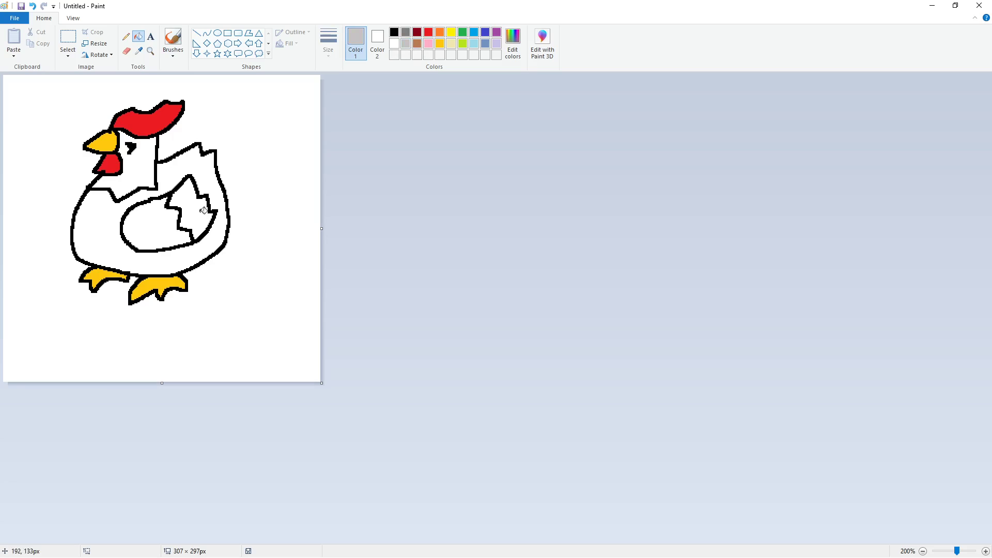
# Step: Fill the face, neck and inner wing light grey, and the wing and body dark grey
pyautogui.click(194, 206)
pyautogui.click(135, 167)
pyautogui.click(406, 34)
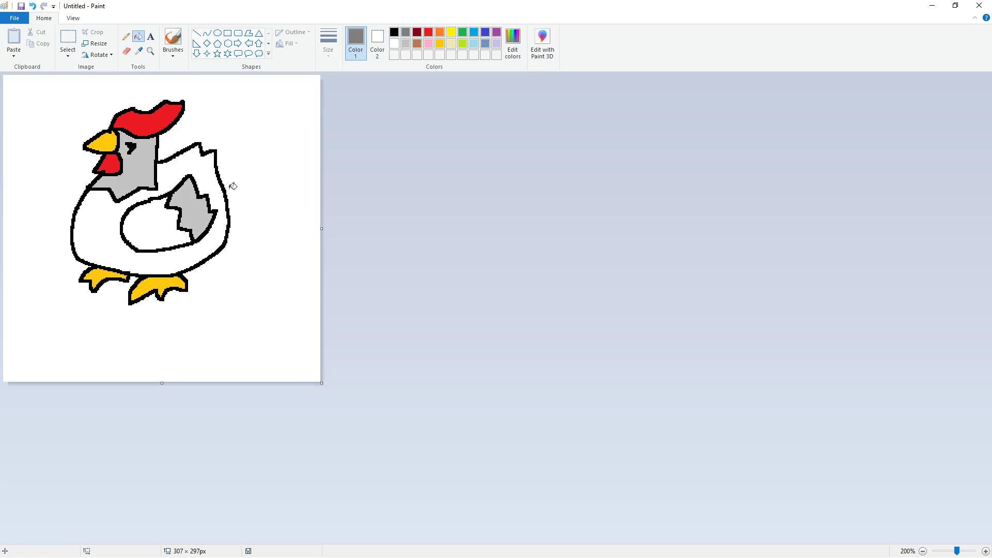
pyautogui.click(162, 216)
pyautogui.click(101, 227)
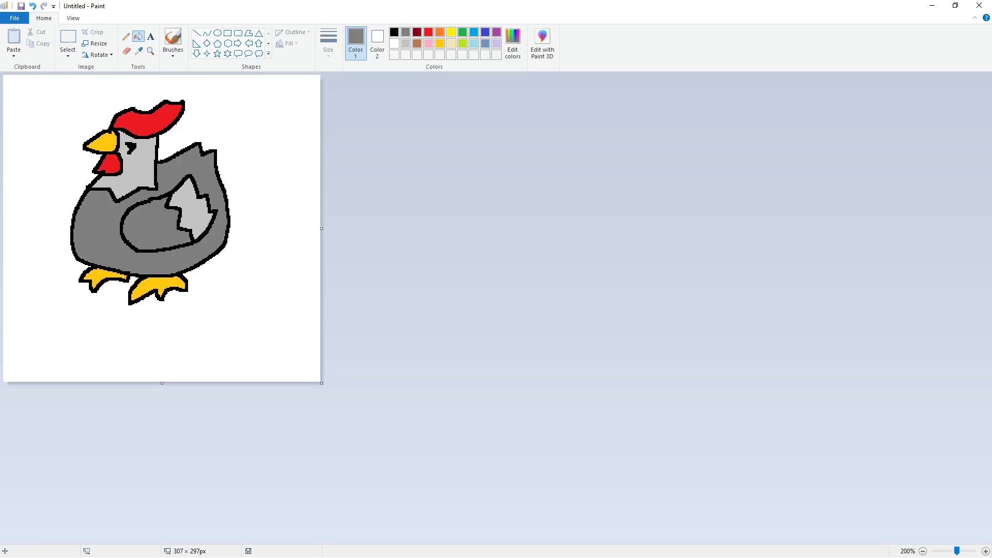
# Step: Maximize classic Paint, zoom in, and brush the comb and wattle outlines
pyautogui.doubleClick(782, 5)
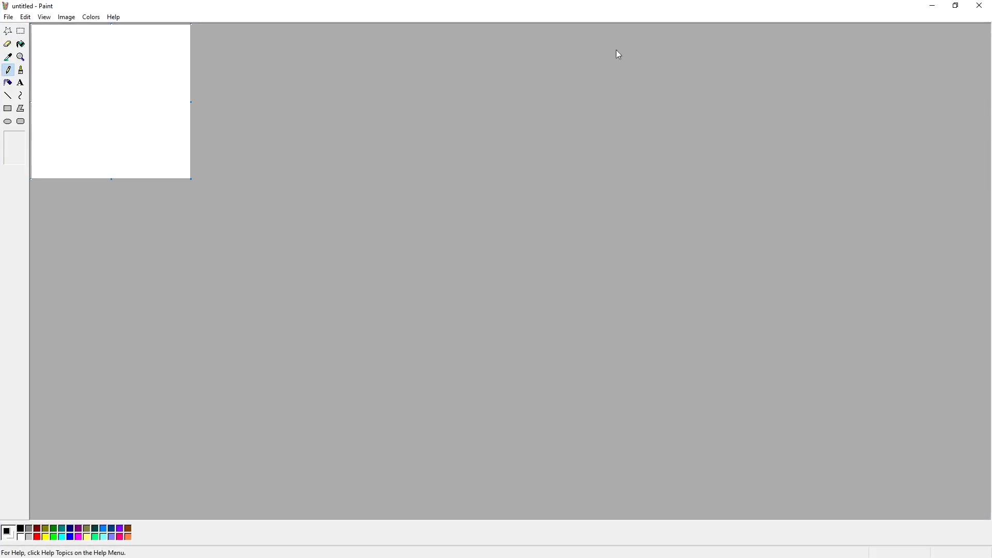
pyautogui.click(21, 57)
pyautogui.click(109, 85)
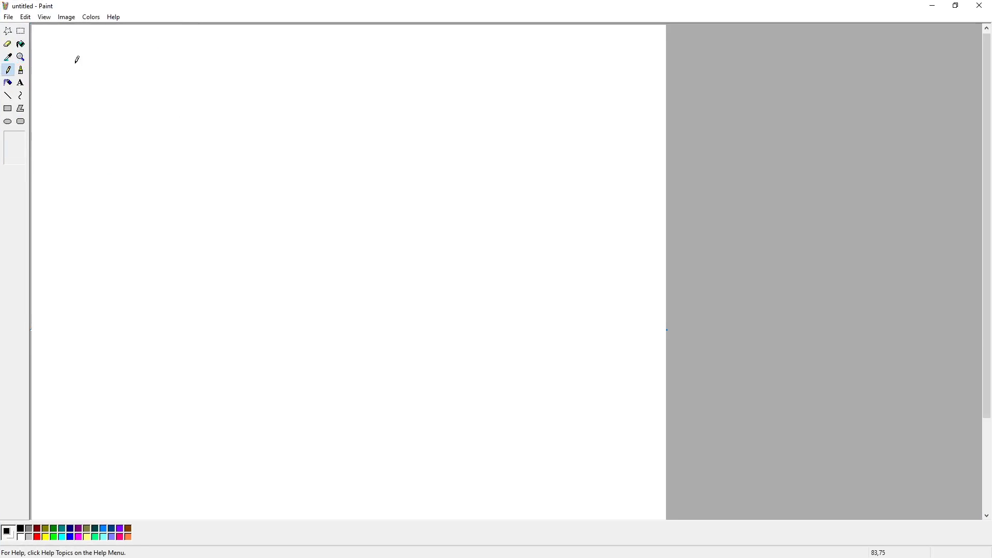
pyautogui.click(21, 70)
pyautogui.moveTo(152, 164)
pyautogui.mouseDown()
pyautogui.moveTo(273, 119)
pyautogui.moveTo(291, 136)
pyautogui.moveTo(225, 184)
pyautogui.moveTo(160, 180)
pyautogui.moveTo(92, 223)
pyautogui.moveTo(140, 227)
pyautogui.moveTo(156, 185)
pyautogui.mouseUp()
pyautogui.moveTo(140, 230)
pyautogui.mouseDown()
pyautogui.moveTo(117, 251)
pyautogui.moveTo(155, 262)
pyautogui.moveTo(165, 232)
pyautogui.moveTo(157, 211)
pyautogui.mouseUp()
pyautogui.click(188, 203)
pyautogui.hotkey('ctrl', 'z')
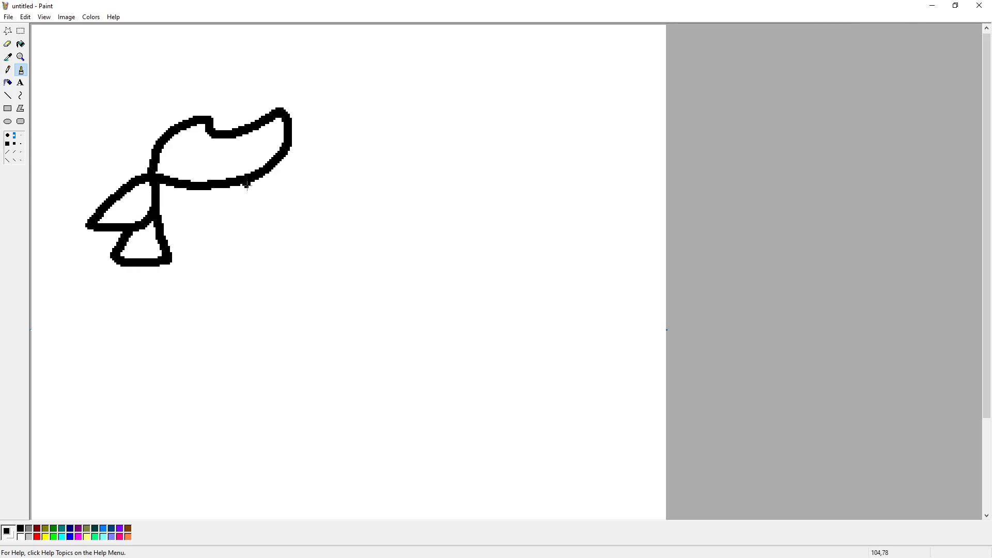
# Step: Outline the head and neck, the curved wing with its jagged patch, and the eye
pyautogui.moveTo(244, 185)
pyautogui.mouseDown()
pyautogui.moveTo(270, 353)
pyautogui.moveTo(190, 376)
pyautogui.moveTo(121, 380)
pyautogui.moveTo(141, 262)
pyautogui.moveTo(102, 325)
pyautogui.moveTo(132, 476)
pyautogui.moveTo(366, 473)
pyautogui.moveTo(453, 357)
pyautogui.moveTo(426, 144)
pyautogui.moveTo(356, 147)
pyautogui.moveTo(339, 130)
pyautogui.moveTo(264, 179)
pyautogui.mouseUp()
pyautogui.scroll(-3, 129, 325)
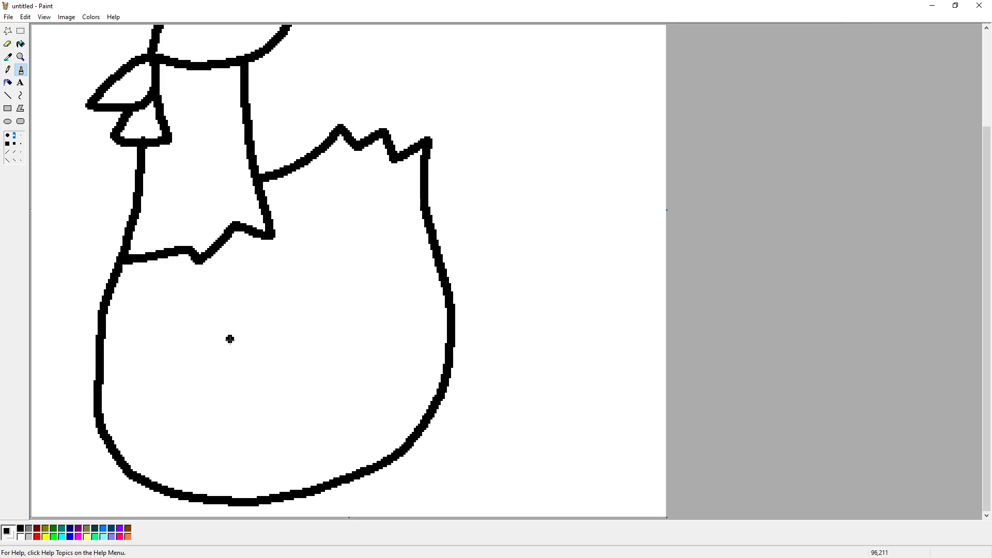
pyautogui.moveTo(233, 319)
pyautogui.mouseDown()
pyautogui.moveTo(175, 356)
pyautogui.moveTo(256, 464)
pyautogui.moveTo(388, 350)
pyautogui.moveTo(388, 264)
pyautogui.moveTo(345, 209)
pyautogui.moveTo(322, 229)
pyautogui.moveTo(287, 224)
pyautogui.moveTo(219, 322)
pyautogui.mouseUp()
pyautogui.hotkey('ctrl', 'z')
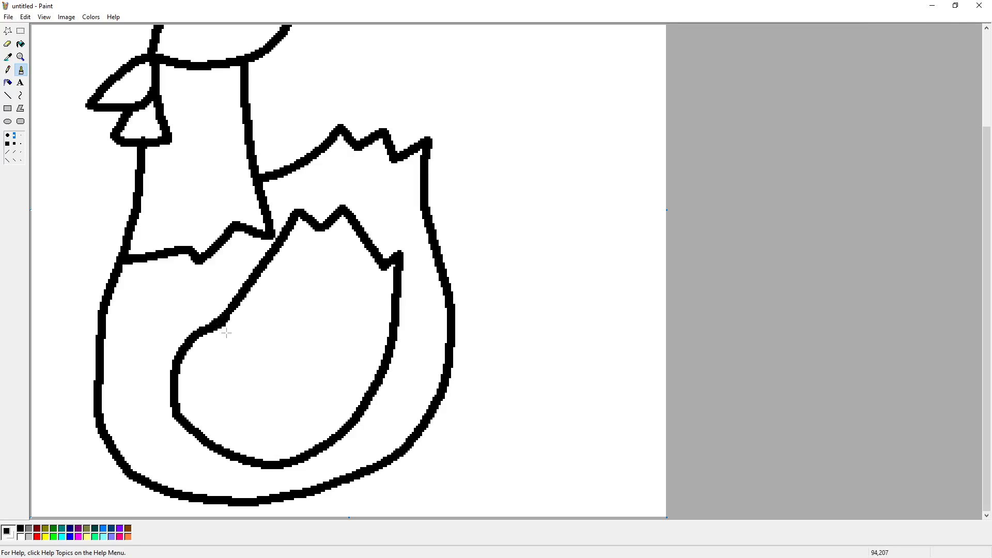
pyautogui.moveTo(270, 262)
pyautogui.mouseDown()
pyautogui.moveTo(306, 302)
pyautogui.moveTo(386, 330)
pyautogui.mouseUp()
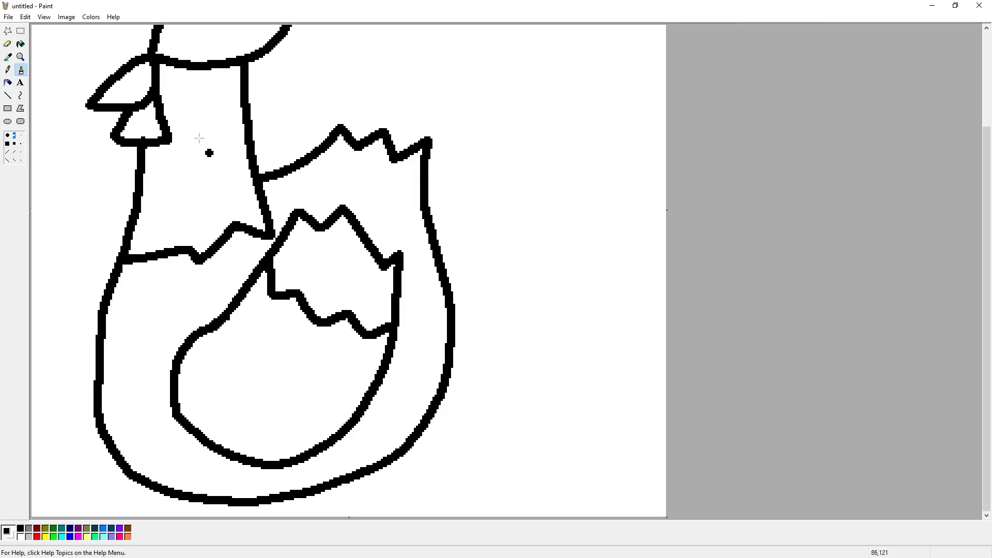
pyautogui.moveTo(183, 76); pyautogui.dragTo(186, 96)
pyautogui.scroll(3, 309, 333)
# Step: Move the whole rooster up and right, then brush two clawed feet beneath its body
pyautogui.hotkey('ctrl', 'a')
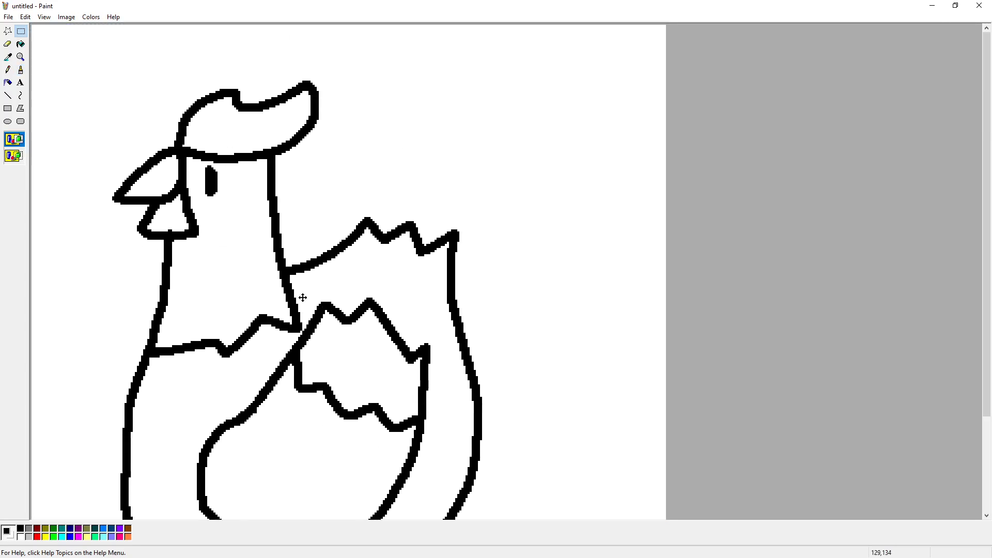
pyautogui.moveTo(308, 328); pyautogui.dragTo(372, 254)
pyautogui.scroll(-3, 264, 217)
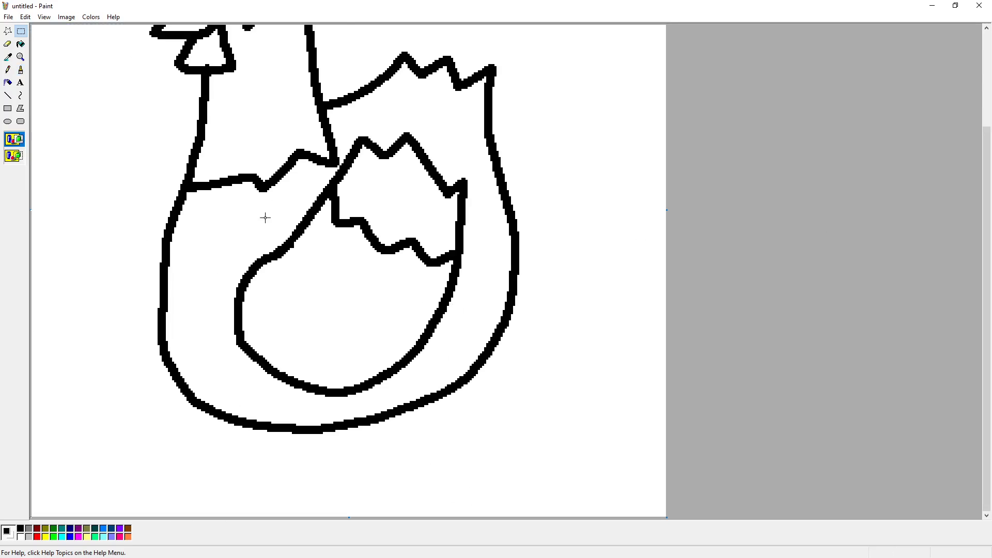
pyautogui.click(20, 69)
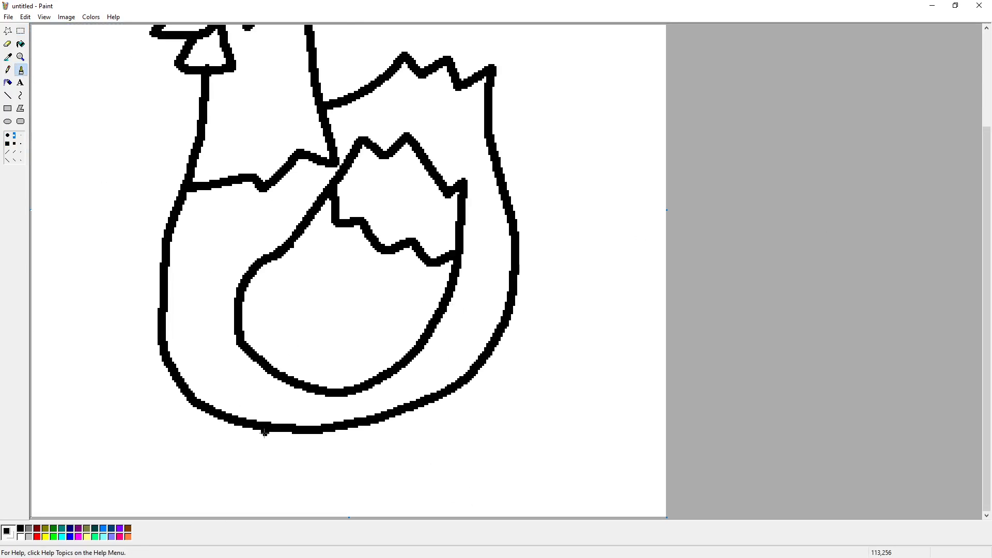
pyautogui.moveTo(260, 431)
pyautogui.mouseDown()
pyautogui.moveTo(231, 454)
pyautogui.moveTo(403, 463)
pyautogui.moveTo(383, 419)
pyautogui.mouseUp()
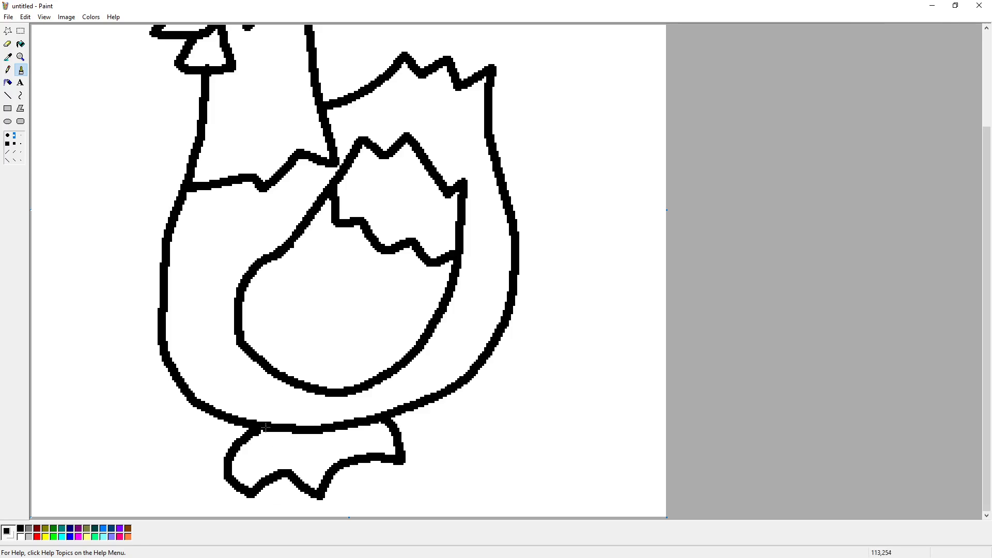
pyautogui.hotkey('ctrl', 'z')
pyautogui.moveTo(247, 428)
pyautogui.mouseDown()
pyautogui.moveTo(204, 459)
pyautogui.moveTo(258, 450)
pyautogui.moveTo(281, 462)
pyautogui.mouseUp()
pyautogui.hotkey('ctrl', 'z')
pyautogui.moveTo(237, 422)
pyautogui.mouseDown()
pyautogui.moveTo(209, 463)
pyautogui.moveTo(248, 446)
pyautogui.moveTo(264, 477)
pyautogui.moveTo(330, 455)
pyautogui.moveTo(334, 430)
pyautogui.mouseUp()
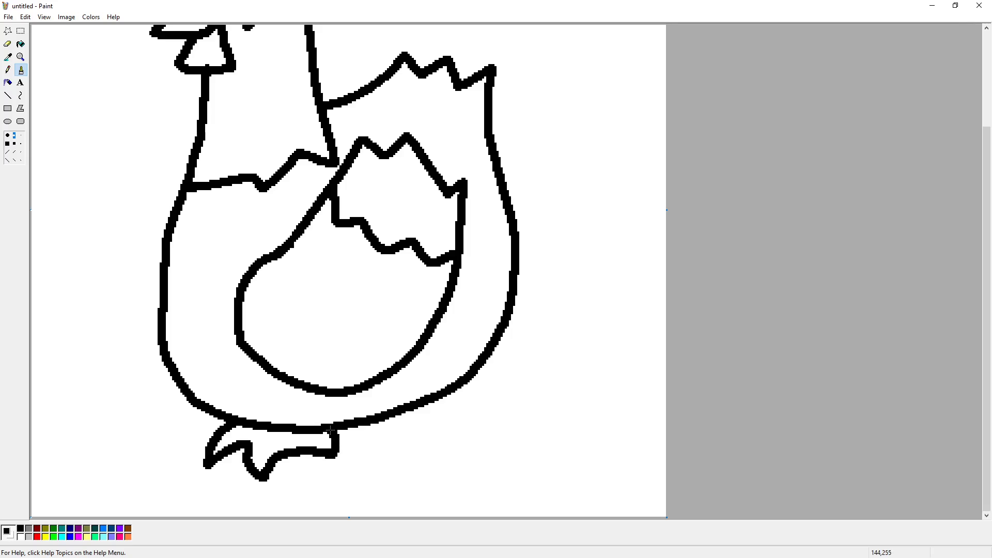
pyautogui.moveTo(413, 413)
pyautogui.mouseDown()
pyautogui.moveTo(407, 443)
pyautogui.moveTo(481, 411)
pyautogui.moveTo(516, 379)
pyautogui.moveTo(482, 361)
pyautogui.mouseUp()
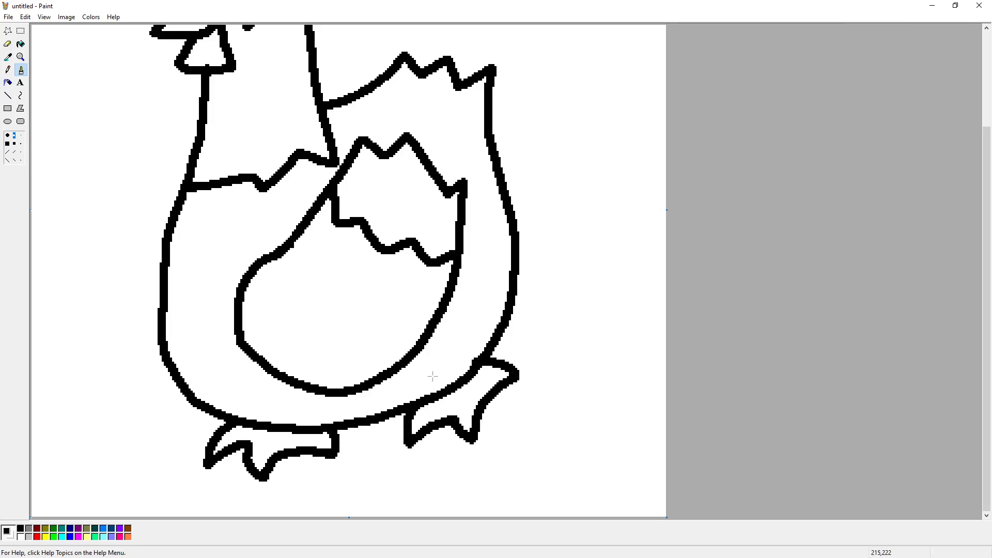
pyautogui.scroll(3, 431, 377)
# Step: Fill the comb and wattle red, and the wing patch and neck dark grey
pyautogui.click(21, 44)
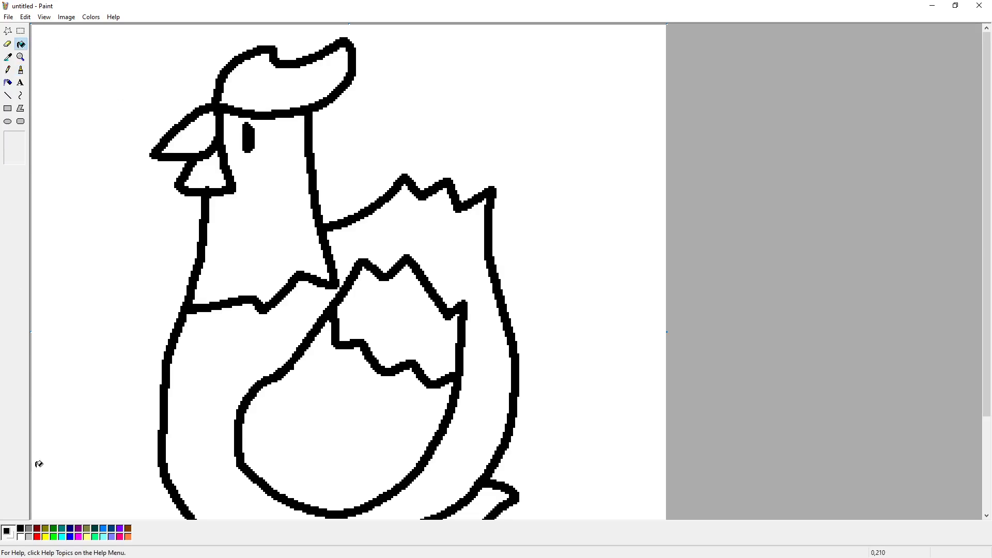
pyautogui.click(251, 88)
pyautogui.click(214, 168)
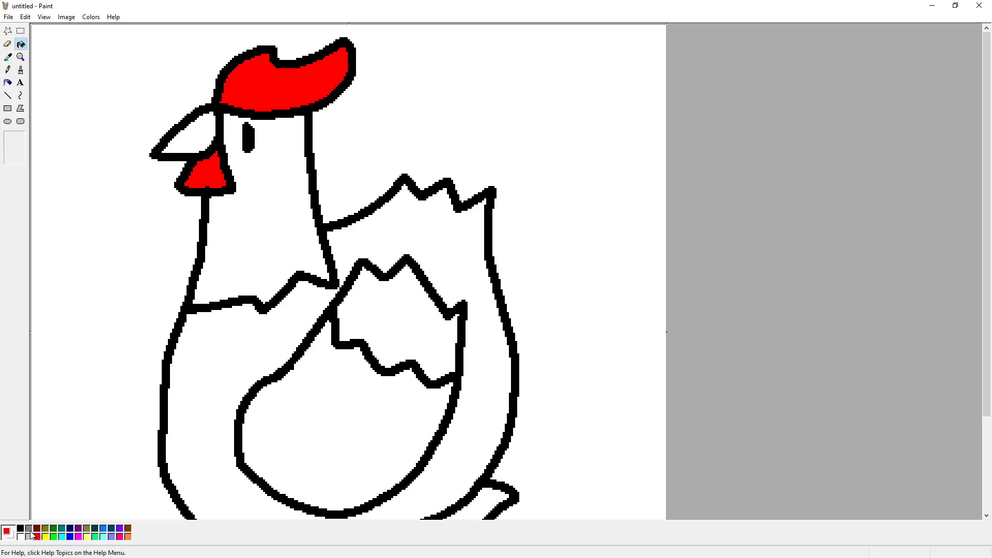
pyautogui.click(388, 313)
pyautogui.click(257, 222)
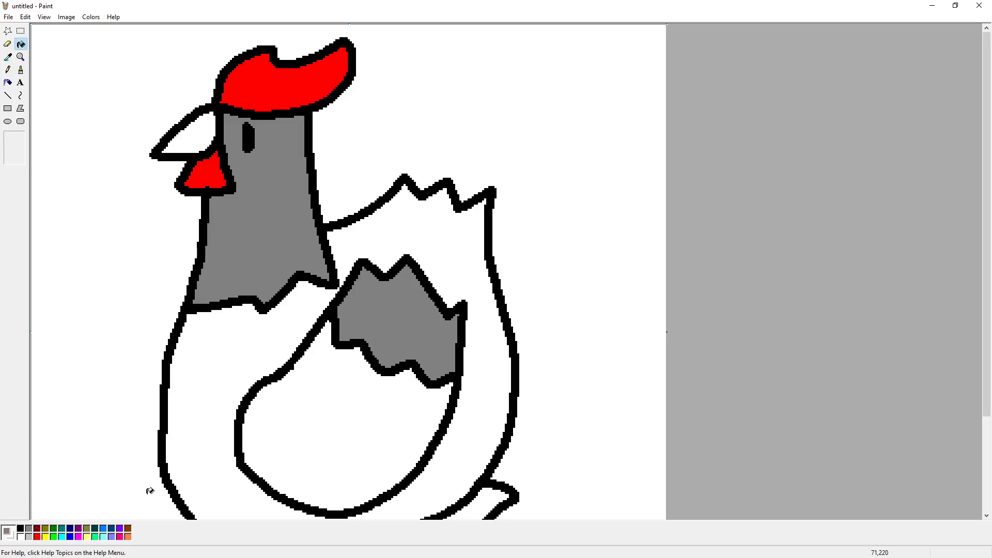
# Step: Fill the belly and body light grey, then the beak and right foot yellow
pyautogui.click(38, 536)
pyautogui.click(305, 445)
pyautogui.click(189, 474)
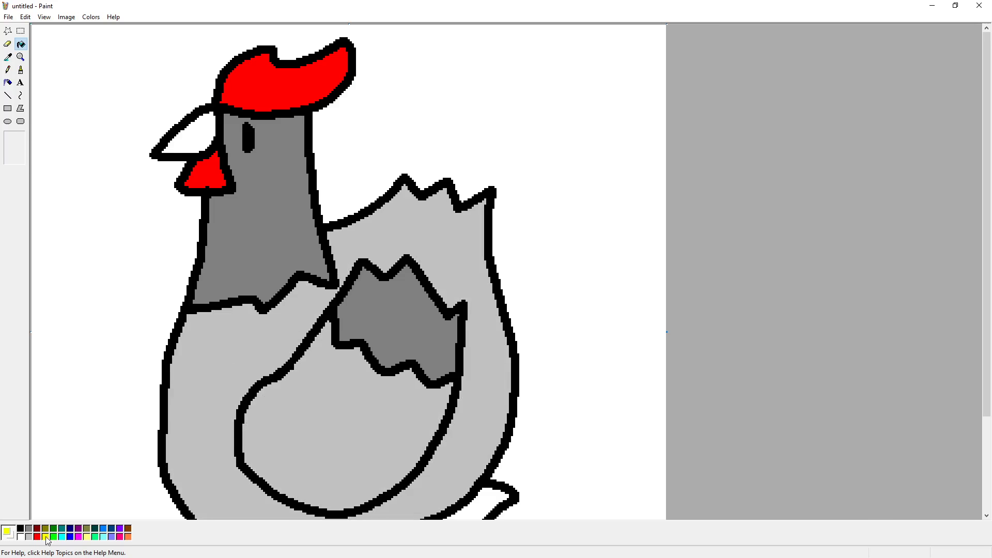
pyautogui.click(199, 142)
pyautogui.click(488, 502)
pyautogui.scroll(-3, 468, 384)
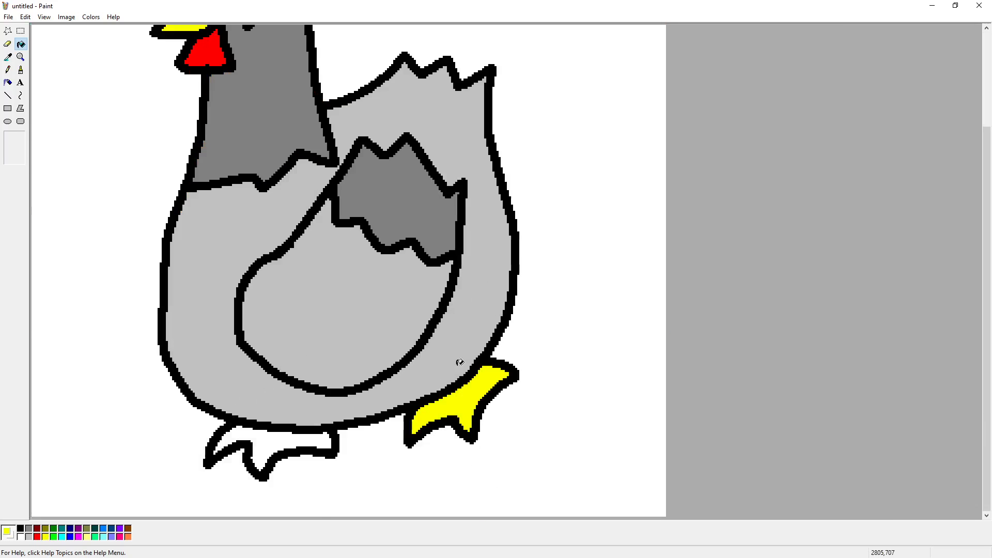
# Step: Fill the left foot yellow, place the modern Paint rooster alongside, and set magnification to actual size
pyautogui.click(262, 439)
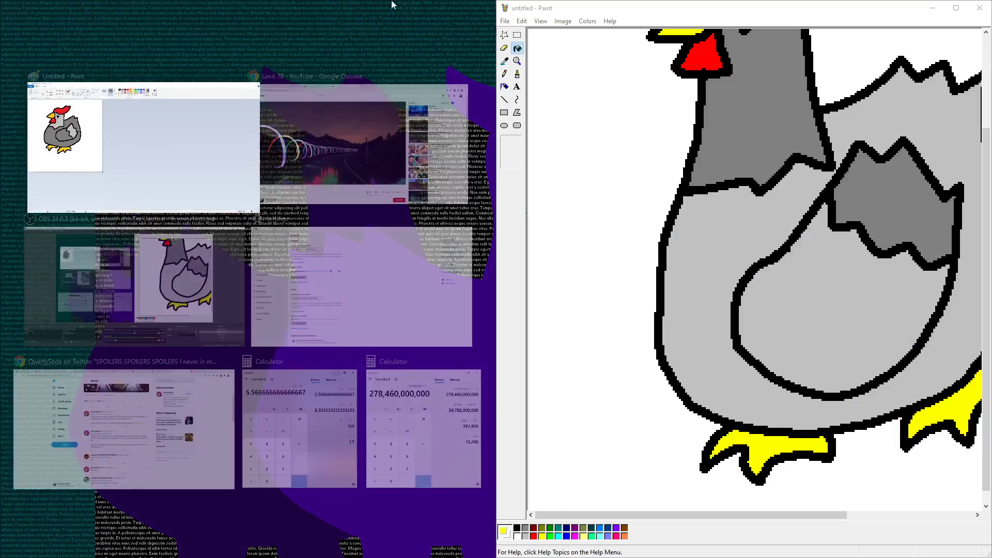
pyautogui.click(112, 128)
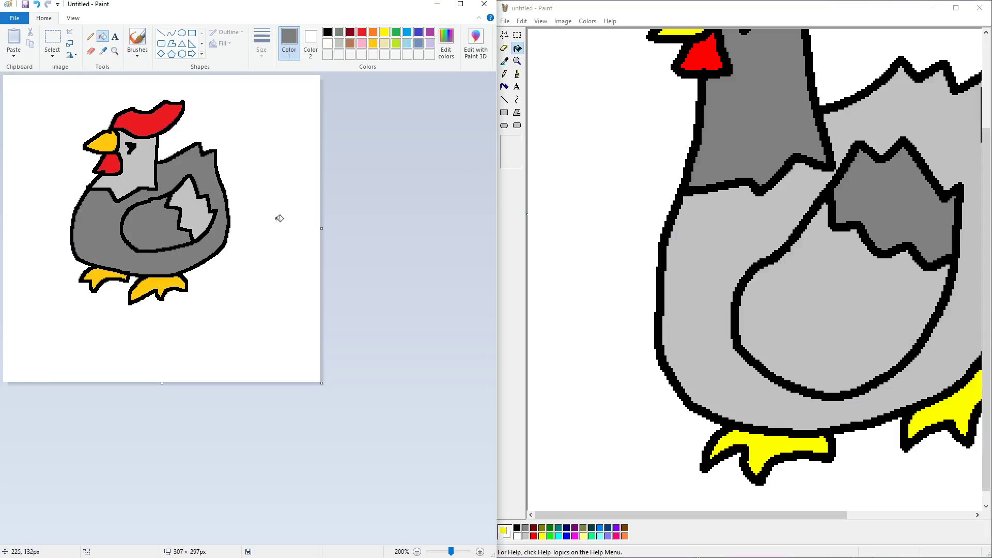
pyautogui.scroll(3, 744, 272)
pyautogui.click(517, 61)
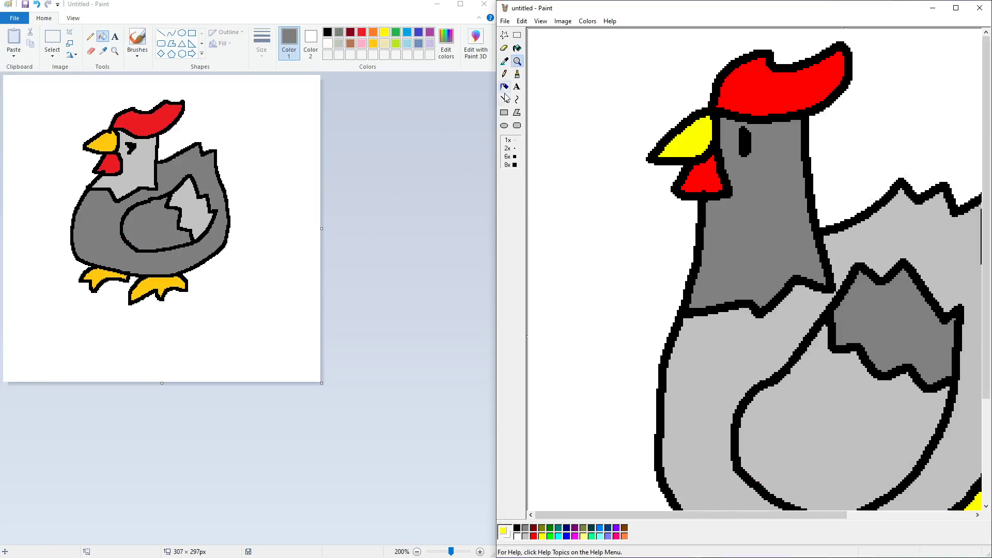
pyautogui.click(508, 140)
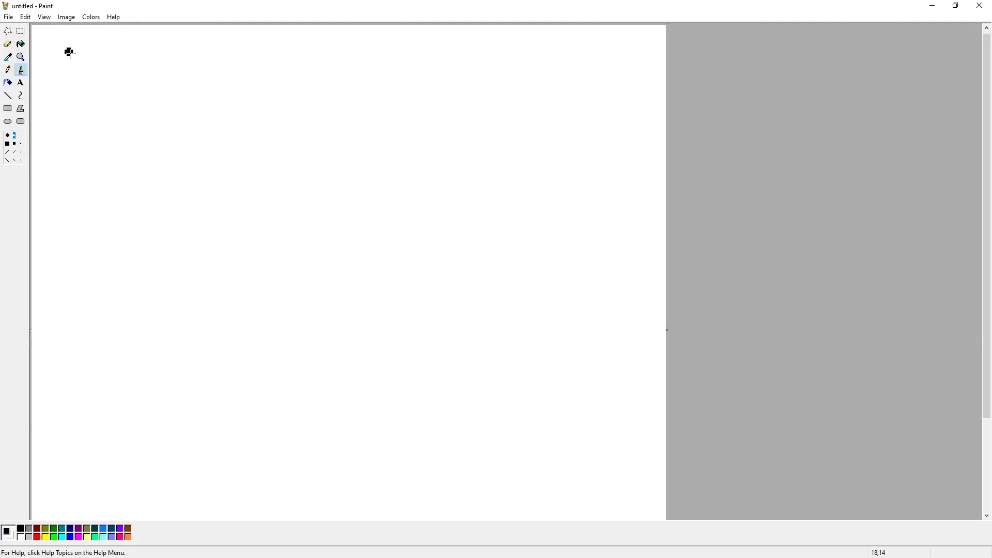
# Step: Draw the rounded head with a jagged shape below it and an upward extension
pyautogui.moveTo(209, 154)
pyautogui.mouseDown()
pyautogui.moveTo(249, 169)
pyautogui.moveTo(208, 155)
pyautogui.mouseUp()
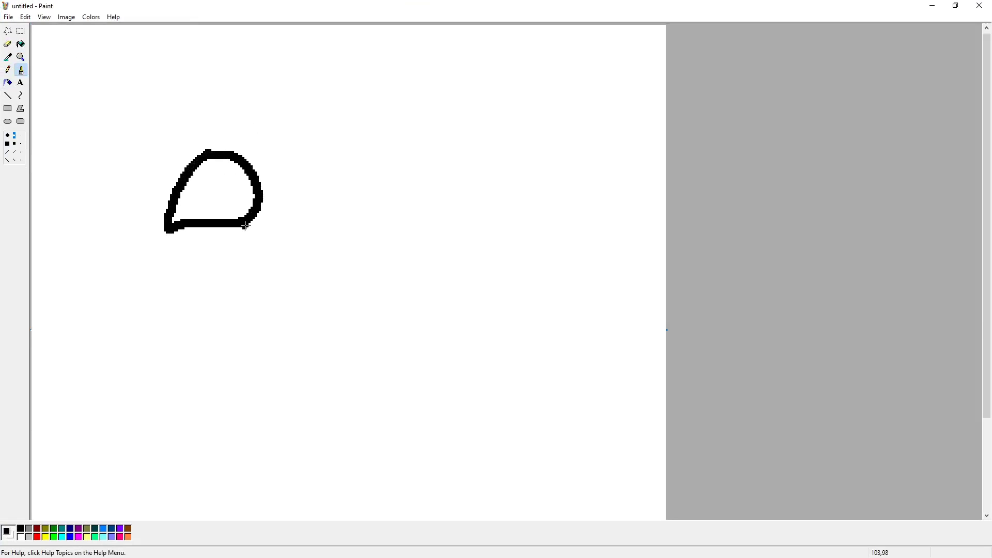
pyautogui.moveTo(207, 227)
pyautogui.mouseDown()
pyautogui.moveTo(288, 238)
pyautogui.moveTo(262, 203)
pyautogui.mouseUp()
pyautogui.moveTo(205, 154)
pyautogui.mouseDown()
pyautogui.moveTo(203, 127)
pyautogui.moveTo(233, 51)
pyautogui.moveTo(267, 62)
pyautogui.moveTo(358, 35)
pyautogui.moveTo(360, 71)
pyautogui.moveTo(380, 82)
pyautogui.moveTo(441, 57)
pyautogui.moveTo(438, 108)
pyautogui.moveTo(357, 135)
pyautogui.moveTo(281, 141)
pyautogui.moveTo(257, 169)
pyautogui.mouseUp()
# Step: Draw wavy lines down both sides and the bottom body outline, erasing a stray stroke
pyautogui.moveTo(358, 135)
pyautogui.mouseDown()
pyautogui.moveTo(345, 178)
pyautogui.moveTo(382, 351)
pyautogui.mouseUp()
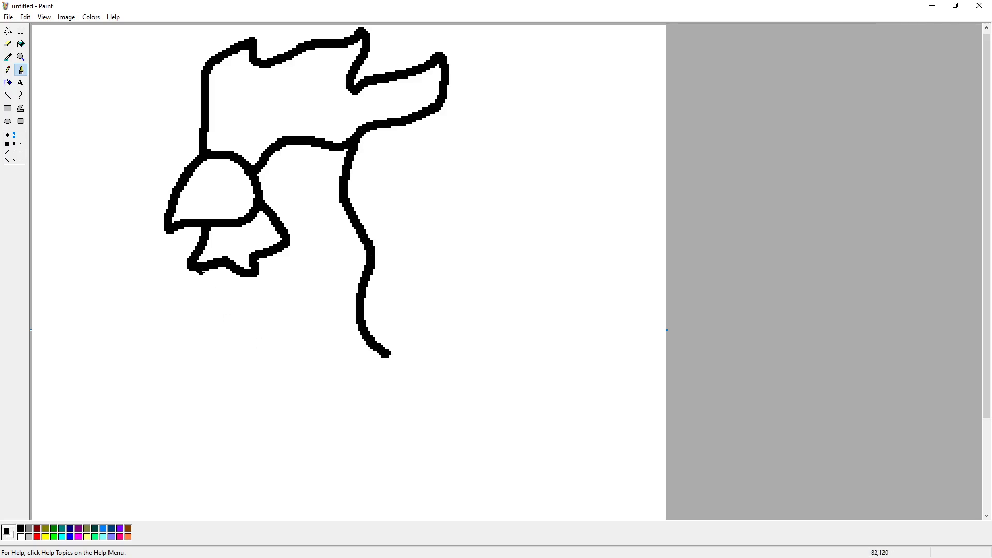
pyautogui.moveTo(200, 272); pyautogui.dragTo(193, 288)
pyautogui.moveTo(192, 289)
pyautogui.mouseDown()
pyautogui.moveTo(209, 333)
pyautogui.moveTo(183, 379)
pyautogui.mouseUp()
pyautogui.scroll(-3, 185, 389)
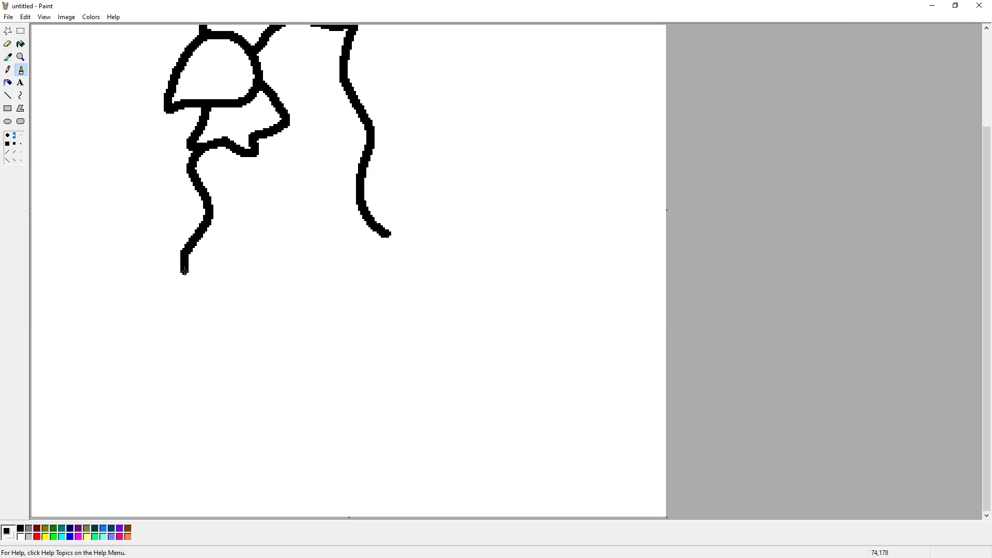
pyautogui.moveTo(183, 270)
pyautogui.mouseDown()
pyautogui.moveTo(167, 306)
pyautogui.moveTo(271, 448)
pyautogui.moveTo(422, 481)
pyautogui.moveTo(617, 452)
pyautogui.moveTo(596, 399)
pyautogui.moveTo(616, 330)
pyautogui.moveTo(620, 244)
pyautogui.moveTo(560, 249)
pyautogui.moveTo(465, 211)
pyautogui.moveTo(388, 223)
pyautogui.moveTo(354, 199)
pyautogui.mouseUp()
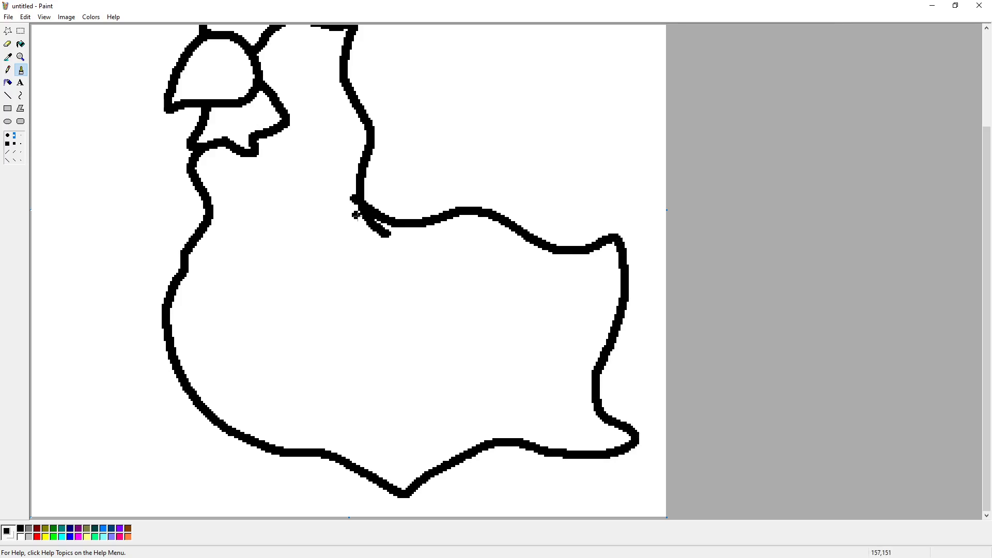
pyautogui.moveTo(357, 216); pyautogui.dragTo(391, 236)
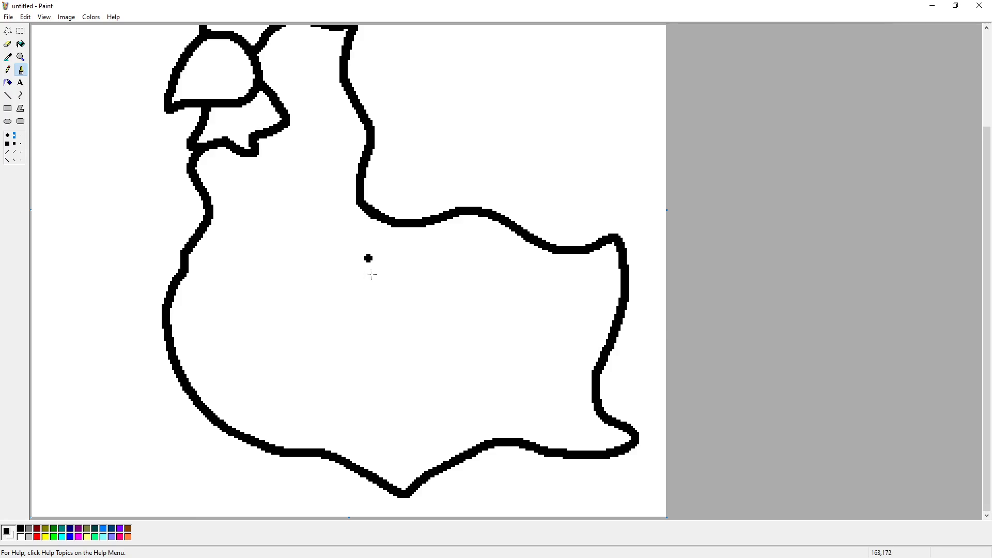
pyautogui.scroll(3, 371, 273)
# Step: Turn the outline blue and define a custom pale blue by raising its luminance
pyautogui.click(21, 43)
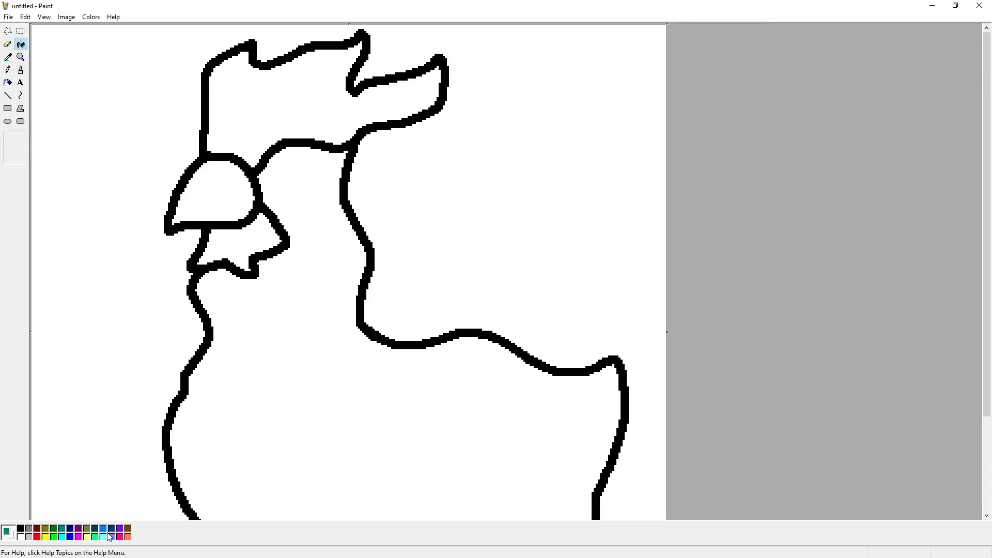
pyautogui.click(287, 244)
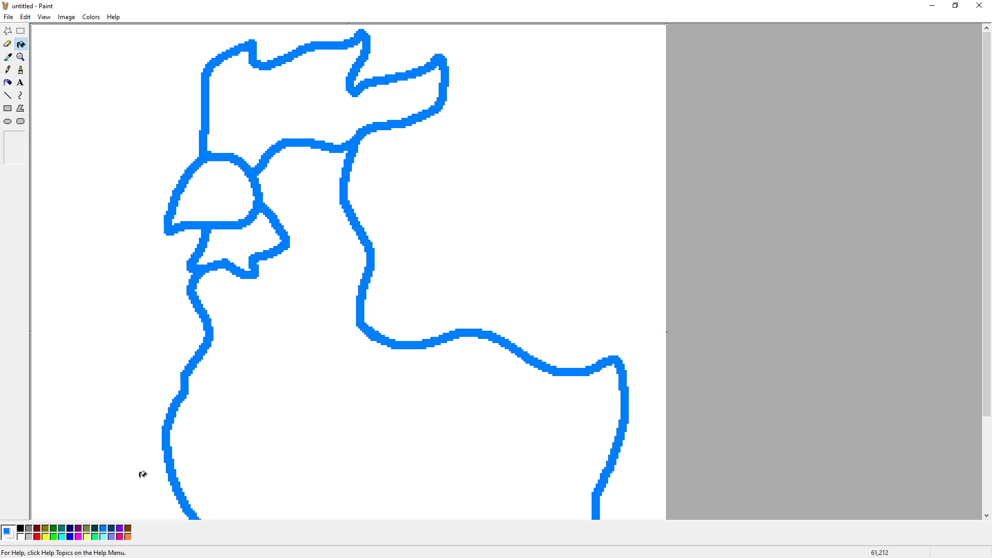
pyautogui.doubleClick(105, 535)
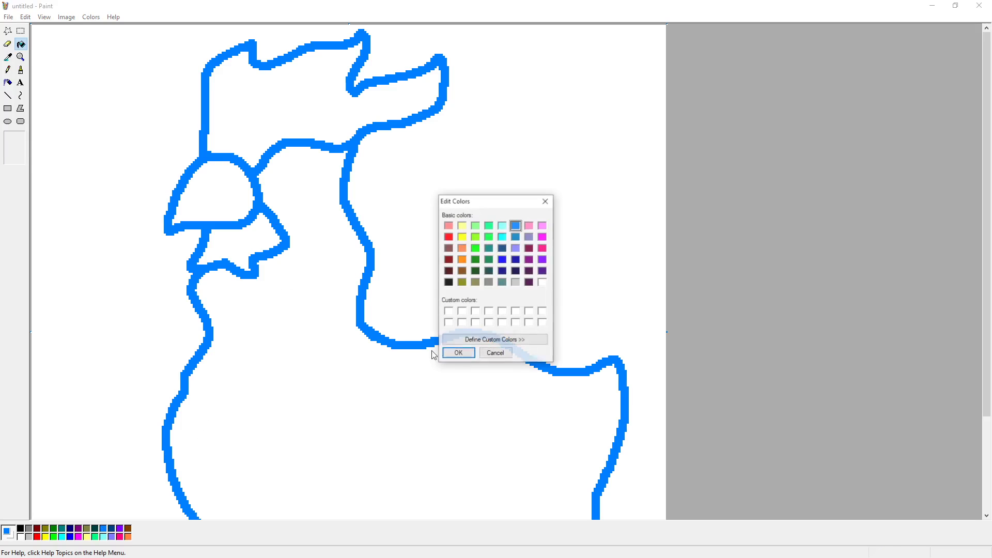
pyautogui.click(494, 340)
pyautogui.moveTo(663, 296); pyautogui.dragTo(664, 237)
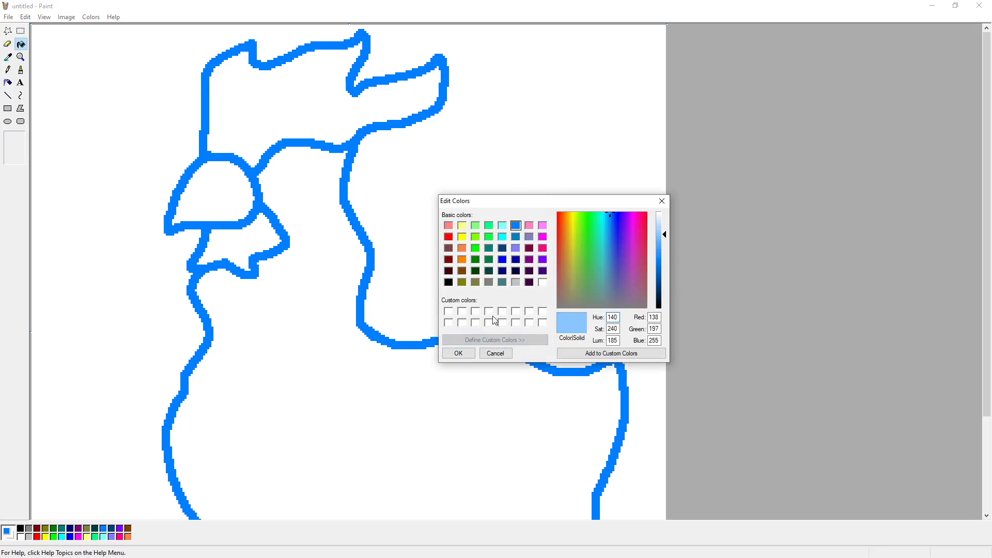
pyautogui.click(458, 353)
# Step: Fill the body, lower head, wattle and comb with the pale blue
pyautogui.click(271, 310)
pyautogui.click(242, 234)
pyautogui.click(214, 194)
pyautogui.click(253, 138)
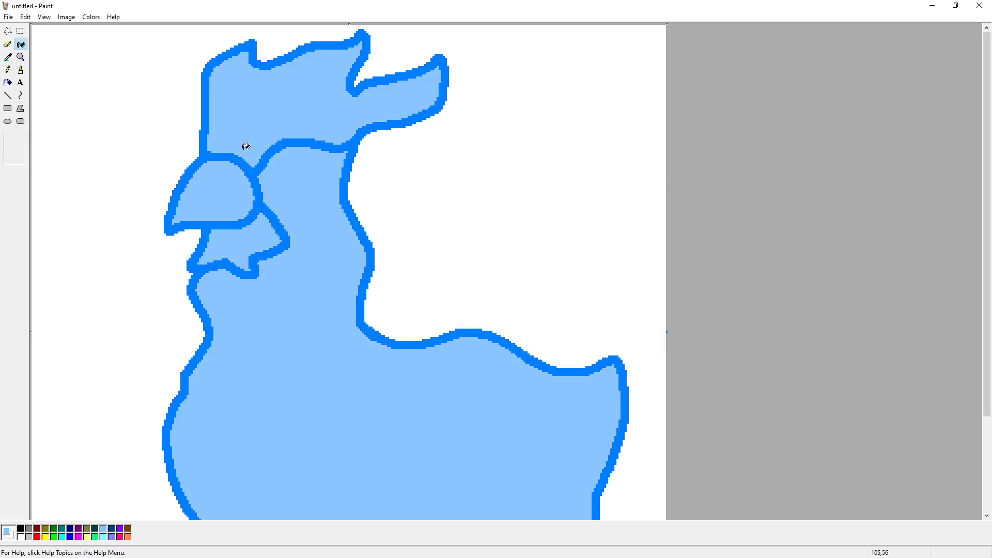
# Step: Brush the rooster's eye and define an even lighter custom blue
pyautogui.click(20, 69)
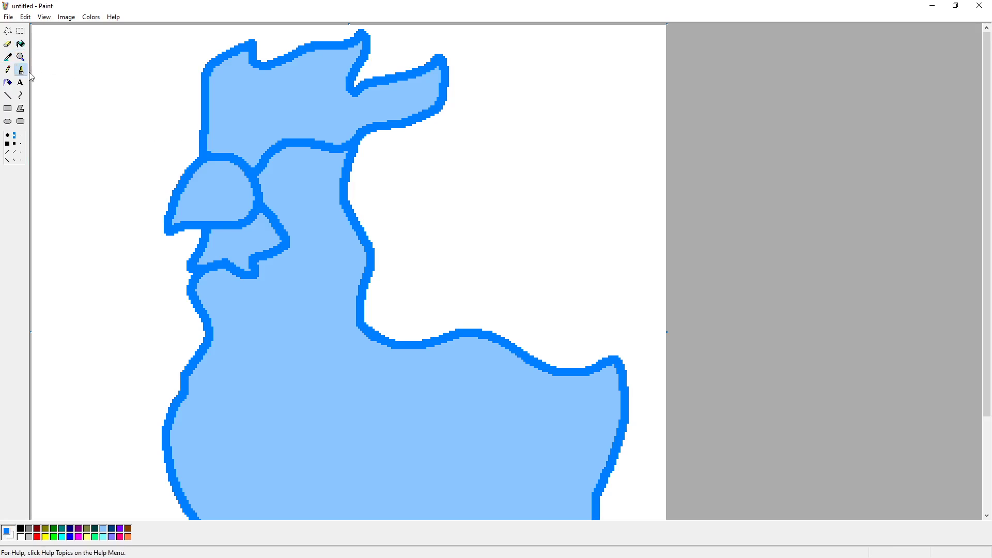
pyautogui.moveTo(281, 181)
pyautogui.mouseDown()
pyautogui.moveTo(318, 203)
pyautogui.moveTo(294, 198)
pyautogui.mouseUp()
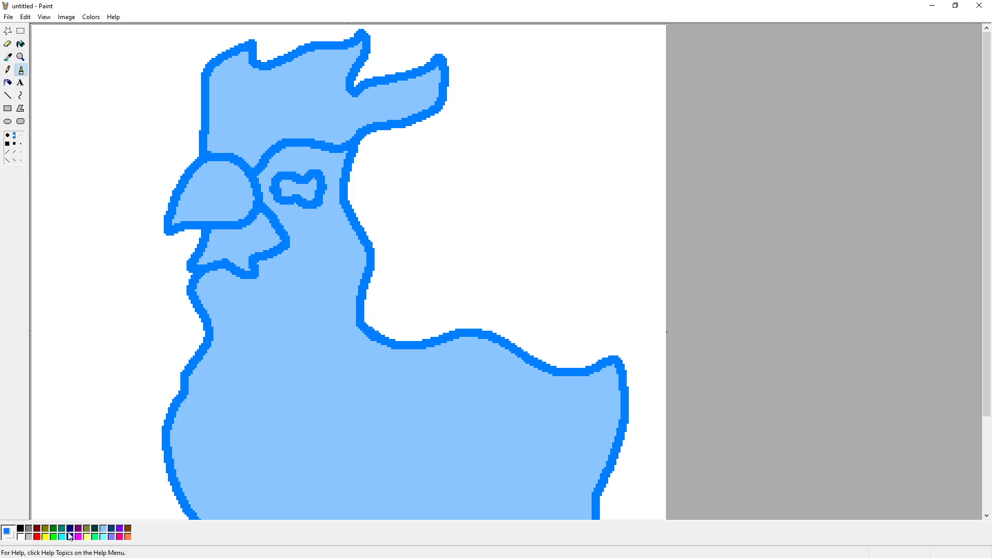
pyautogui.doubleClick(103, 537)
pyautogui.click(495, 341)
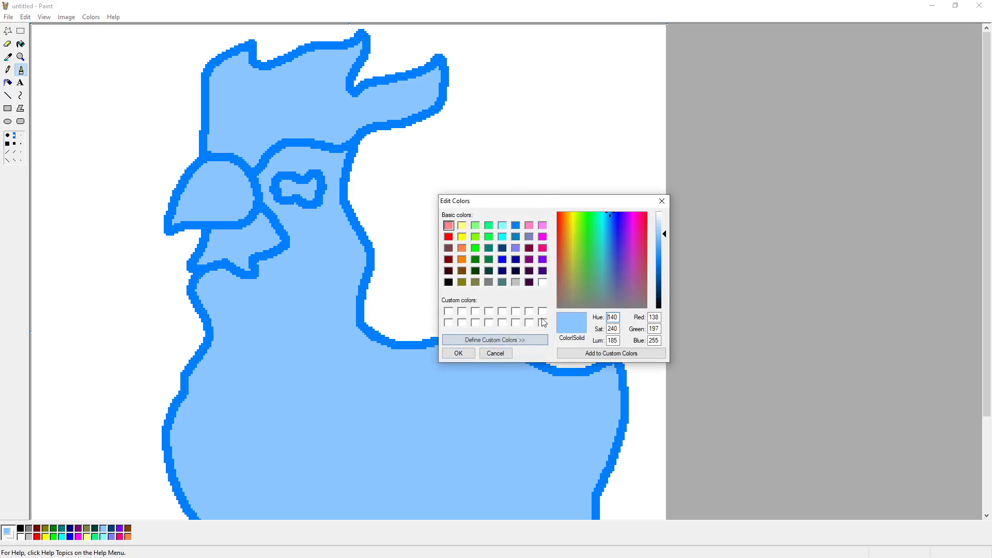
pyautogui.moveTo(664, 233); pyautogui.dragTo(665, 231)
pyautogui.click(458, 354)
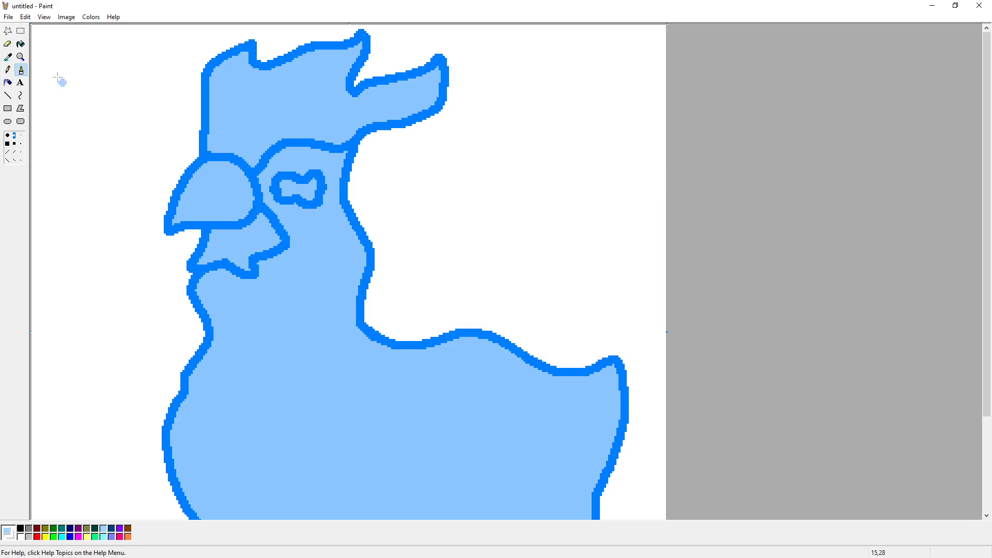
# Step: Fill the comb, beak, wattle and eye with the lighter blue, and the background black
pyautogui.click(20, 43)
pyautogui.click(279, 99)
pyautogui.click(246, 239)
pyautogui.click(213, 194)
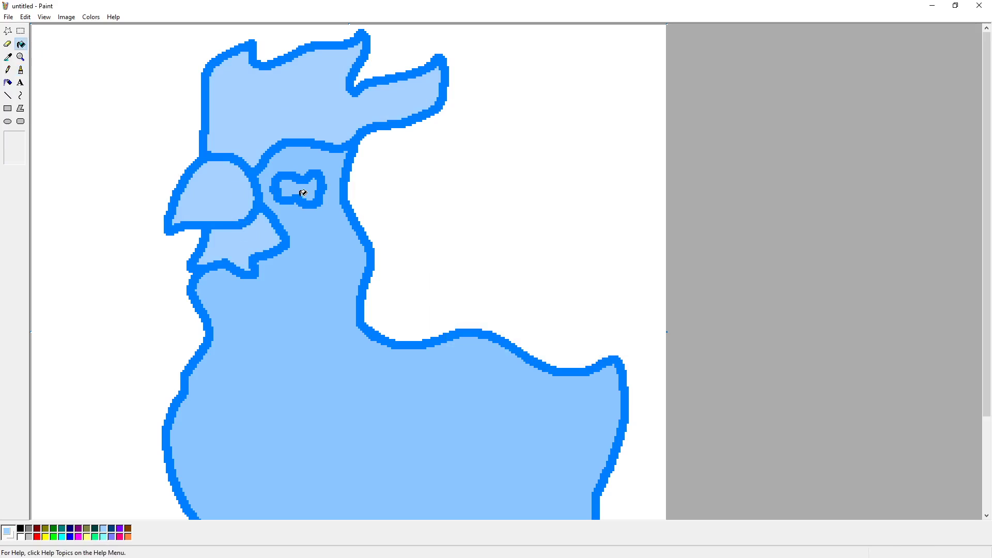
pyautogui.click(303, 193)
pyautogui.scroll(-3, 362, 223)
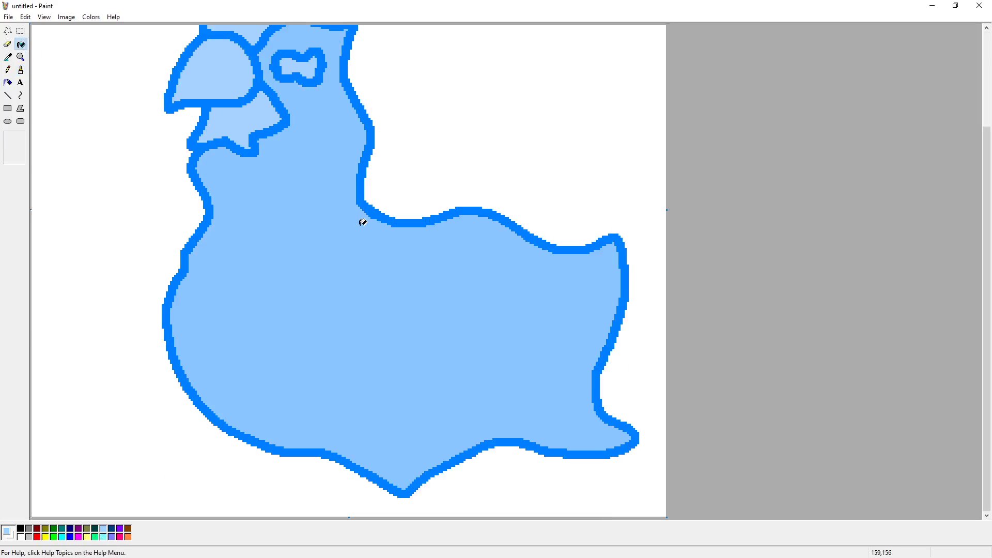
pyautogui.click(22, 528)
pyautogui.click(63, 481)
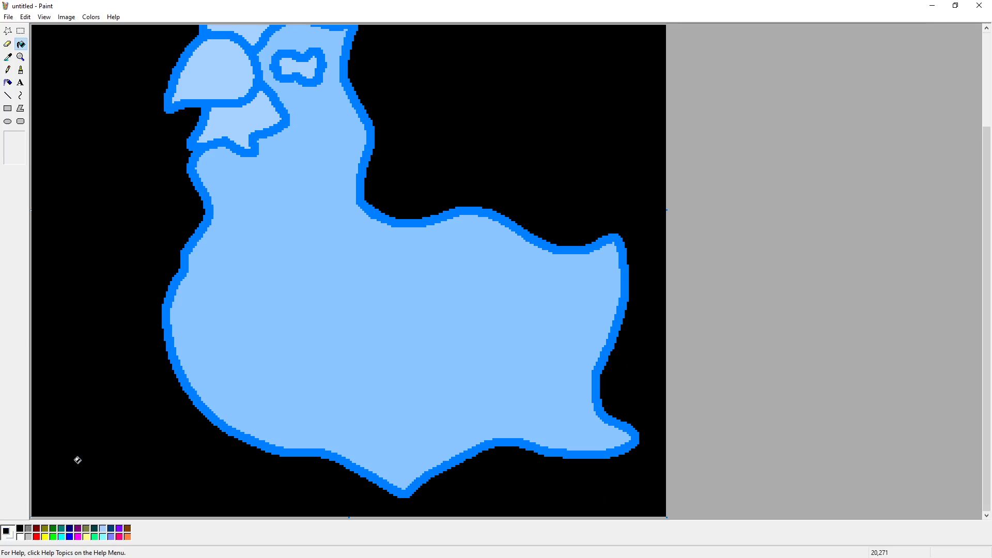
pyautogui.scroll(3, 77, 460)
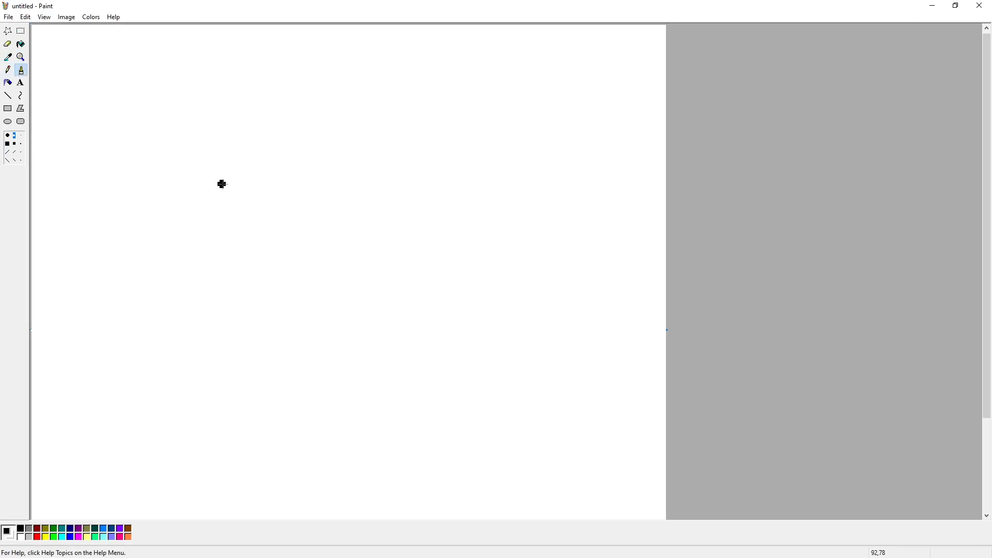
# Step: Sketch a trial slanted brim and boxy crown, then undo both
pyautogui.moveTo(414, 243); pyautogui.dragTo(195, 201)
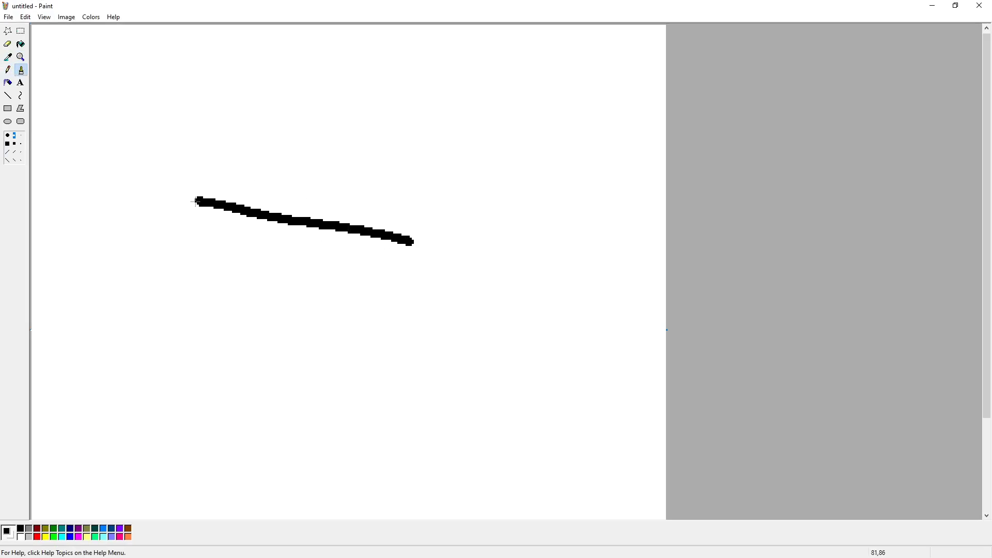
pyautogui.moveTo(272, 220)
pyautogui.mouseDown()
pyautogui.moveTo(264, 326)
pyautogui.moveTo(353, 310)
pyautogui.moveTo(352, 233)
pyautogui.mouseUp()
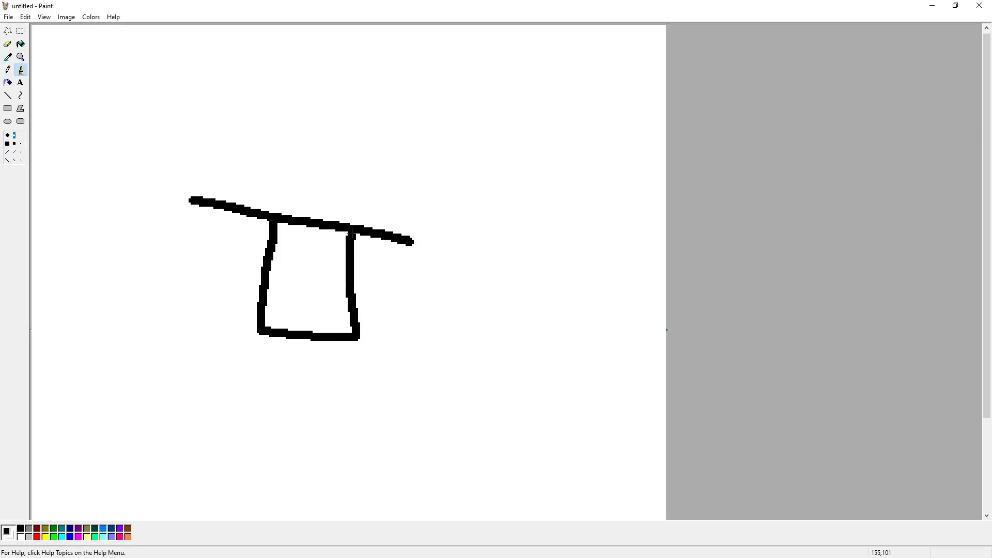
pyautogui.scroll(-3, 382, 300)
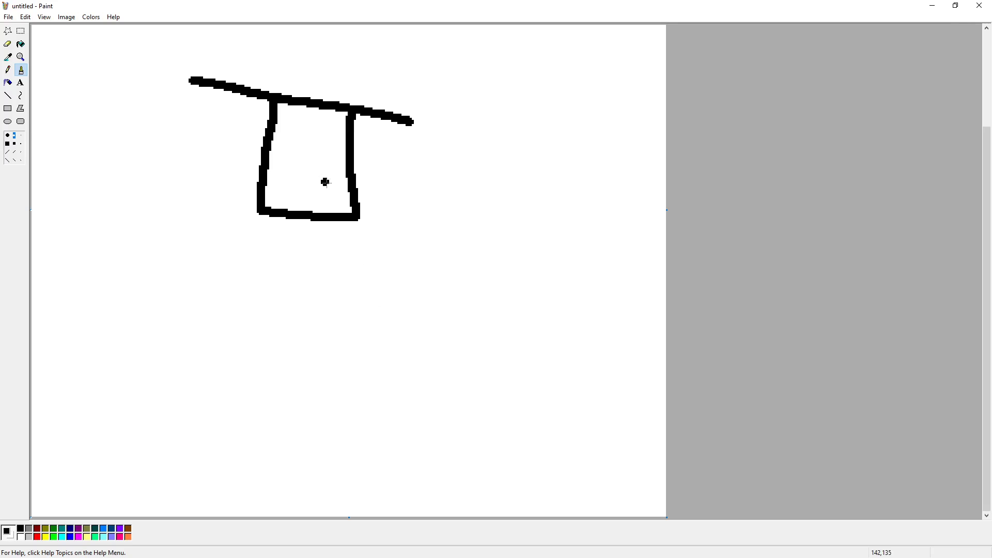
pyautogui.scroll(3, 334, 211)
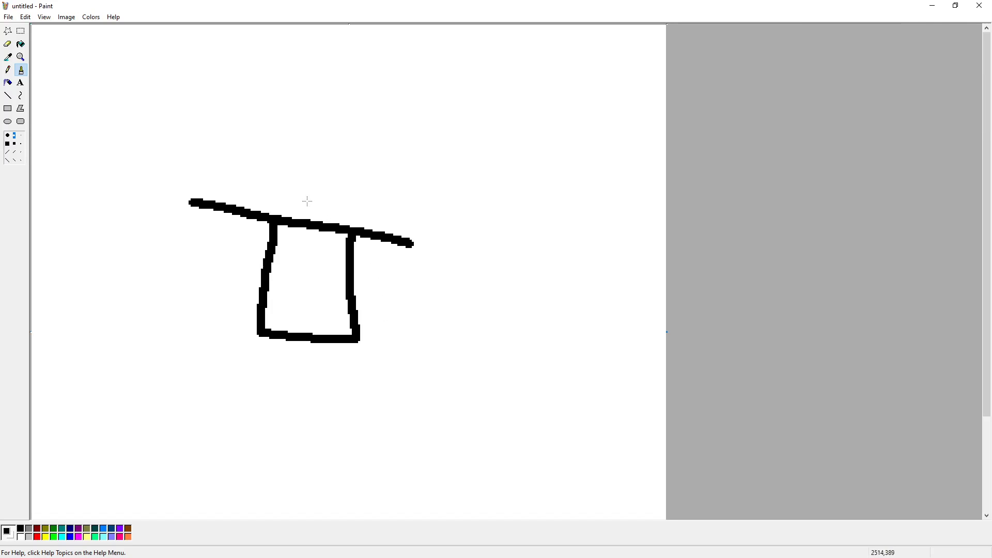
pyautogui.hotkey('ctrl', 'z')
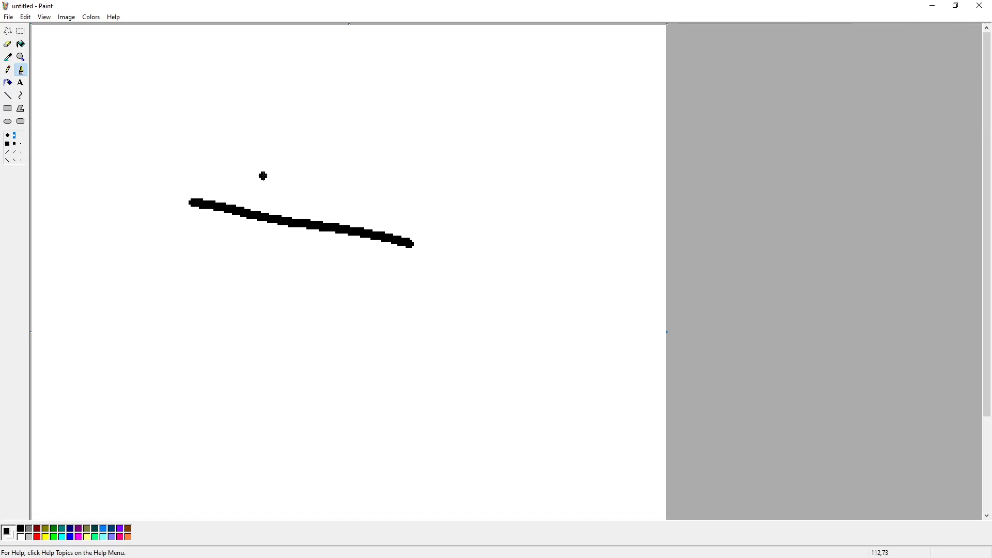
pyautogui.hotkey('ctrl', 'z')
# Step: Draw the wide oval brim and crown, erase and redraw a bent tip, and add the band
pyautogui.moveTo(268, 199); pyautogui.dragTo(353, 199)
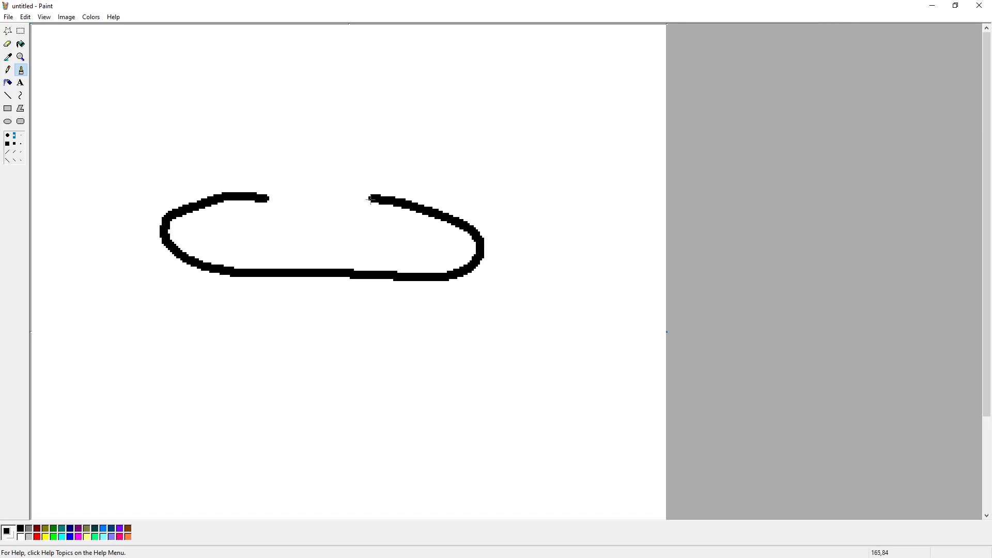
pyautogui.moveTo(267, 182)
pyautogui.mouseDown()
pyautogui.moveTo(382, 235)
pyautogui.moveTo(279, 128)
pyautogui.moveTo(267, 194)
pyautogui.mouseUp()
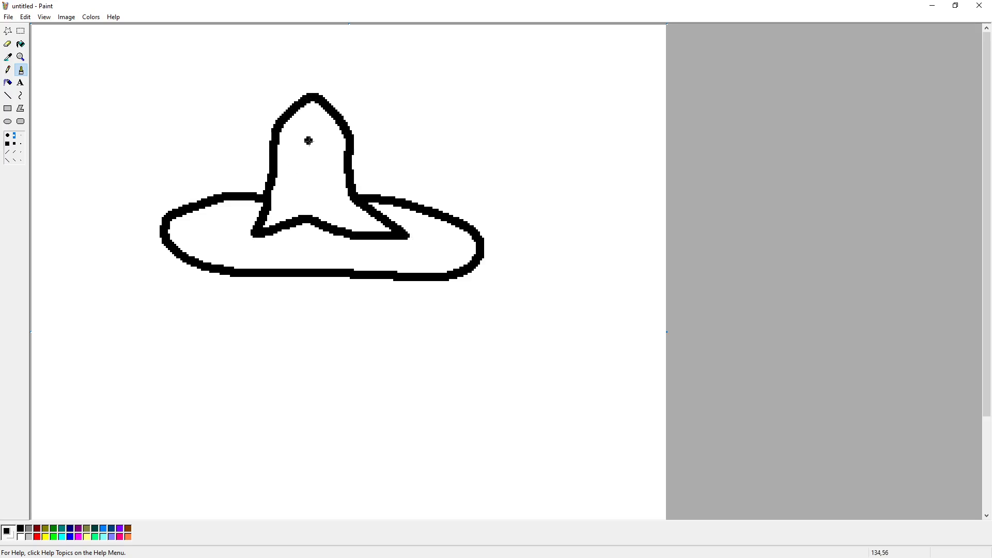
pyautogui.moveTo(310, 138)
pyautogui.mouseDown()
pyautogui.moveTo(295, 177)
pyautogui.moveTo(325, 178)
pyautogui.moveTo(316, 163)
pyautogui.mouseUp()
pyautogui.moveTo(307, 104); pyautogui.dragTo(323, 96)
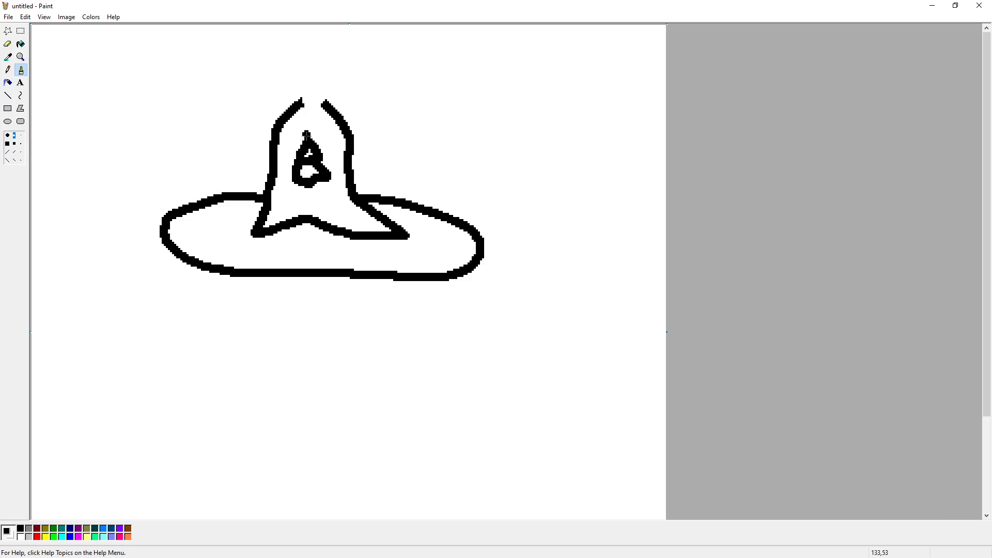
pyautogui.moveTo(305, 134)
pyautogui.mouseDown()
pyautogui.moveTo(297, 97)
pyautogui.moveTo(310, 76)
pyautogui.moveTo(345, 78)
pyautogui.moveTo(315, 131)
pyautogui.mouseUp()
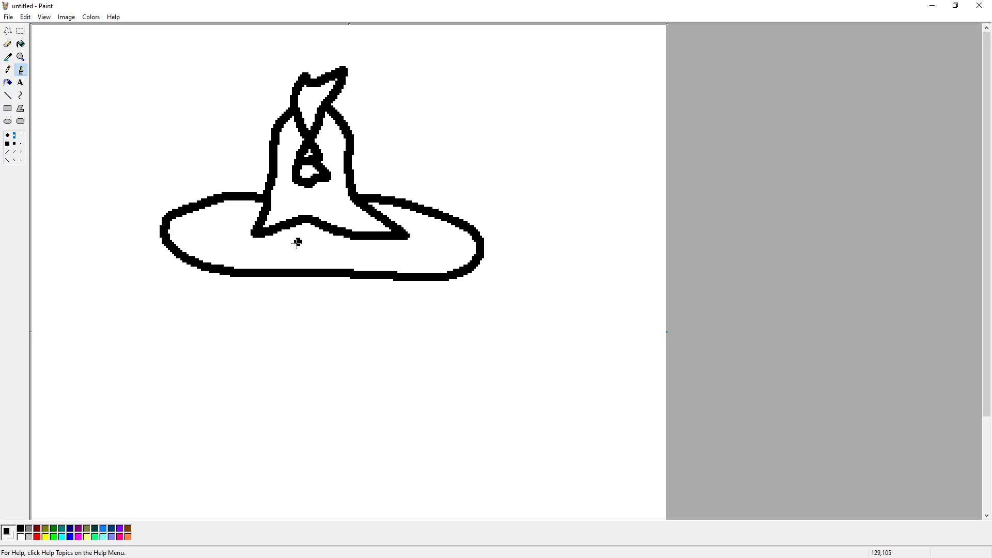
pyautogui.moveTo(244, 234); pyautogui.dragTo(387, 235)
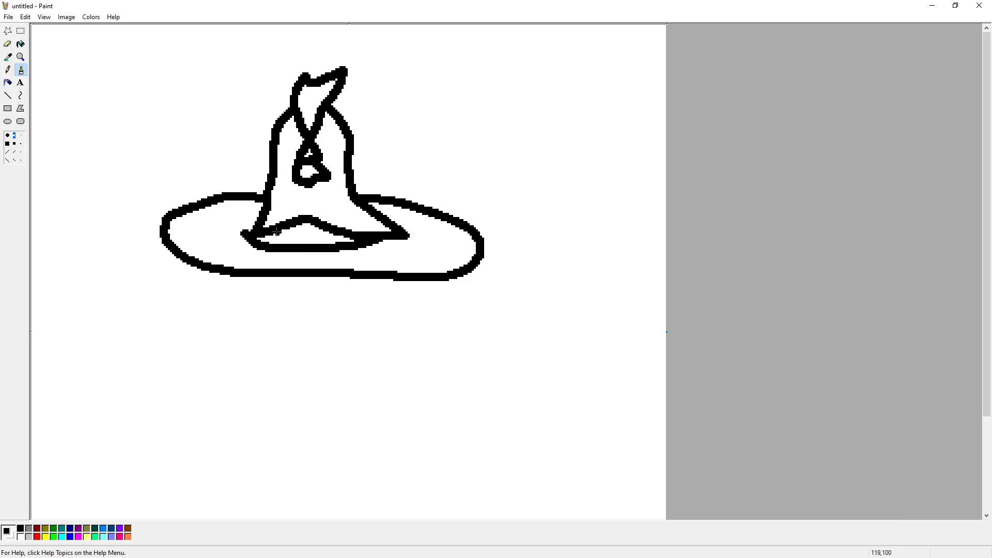